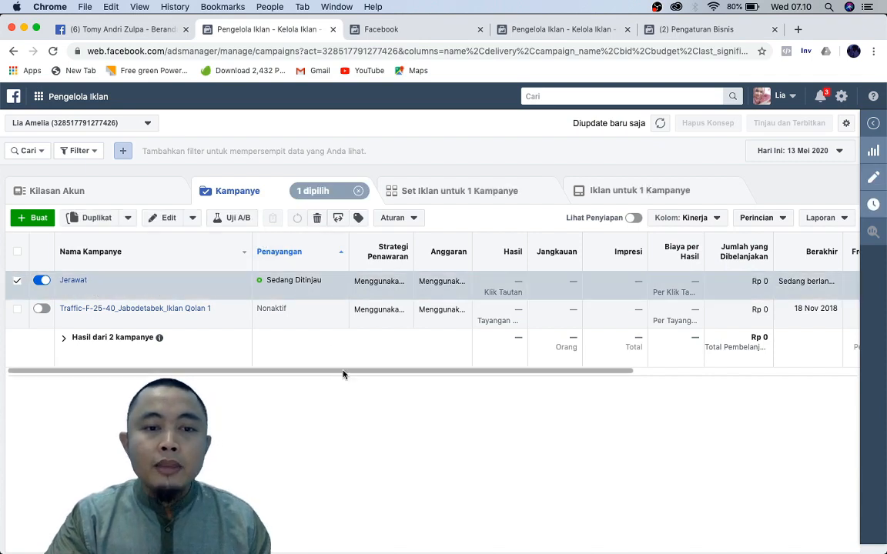
Duplicate the Jakarta - Pria (18-35) - SkinCare ad set of the Jerawat campaign once into its original campaign, keeping existing reactions and comments
left_click(433, 192)
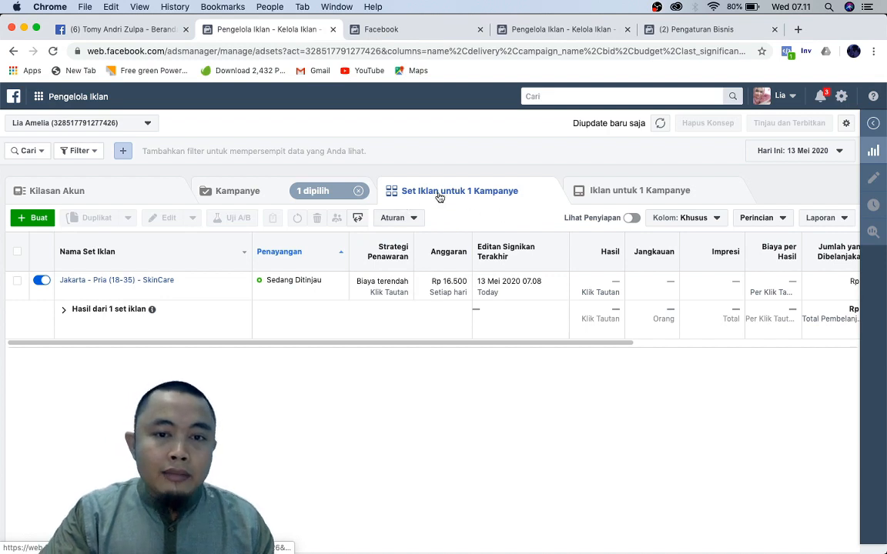
mouse_move(86, 283)
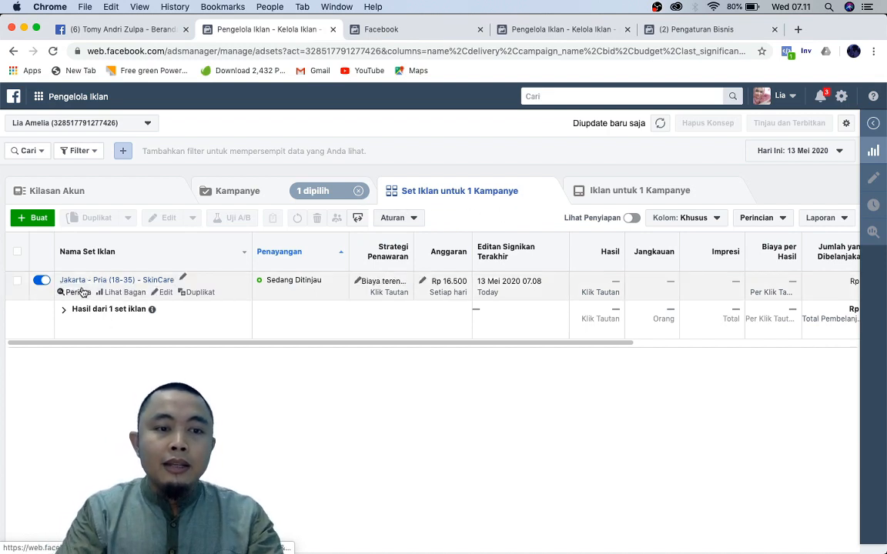
double_click(170, 361)
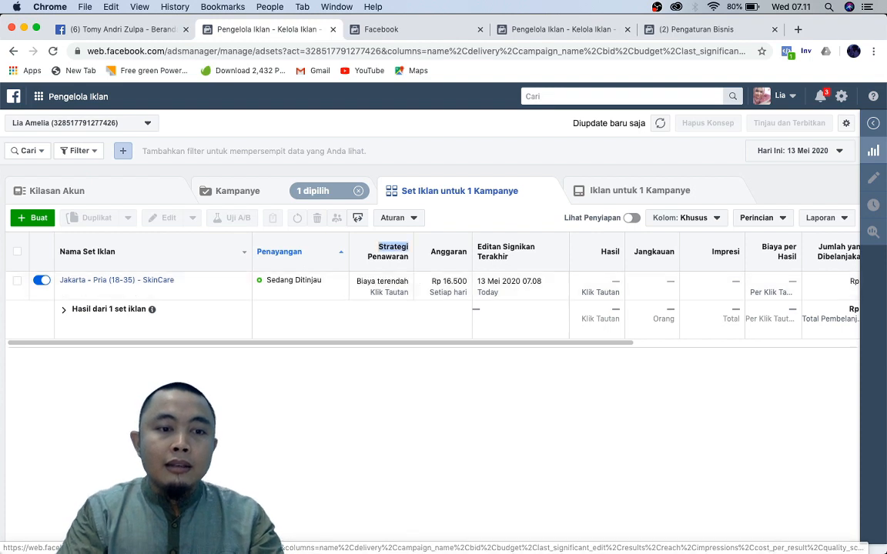
mouse_move(107, 289)
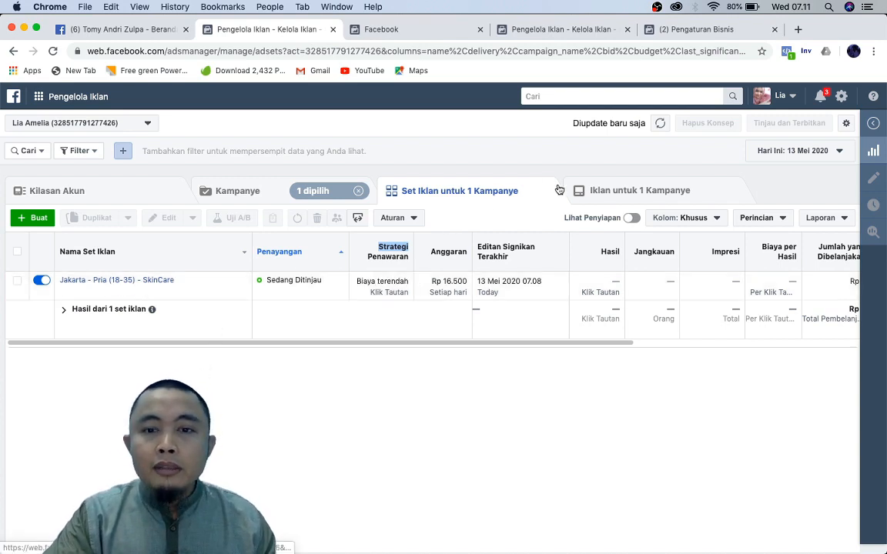
left_click(631, 198)
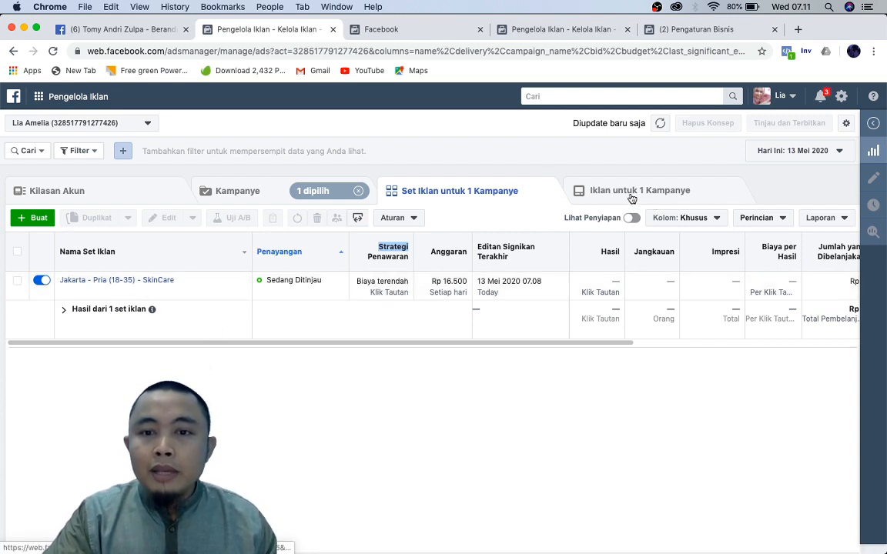
left_click(426, 200)
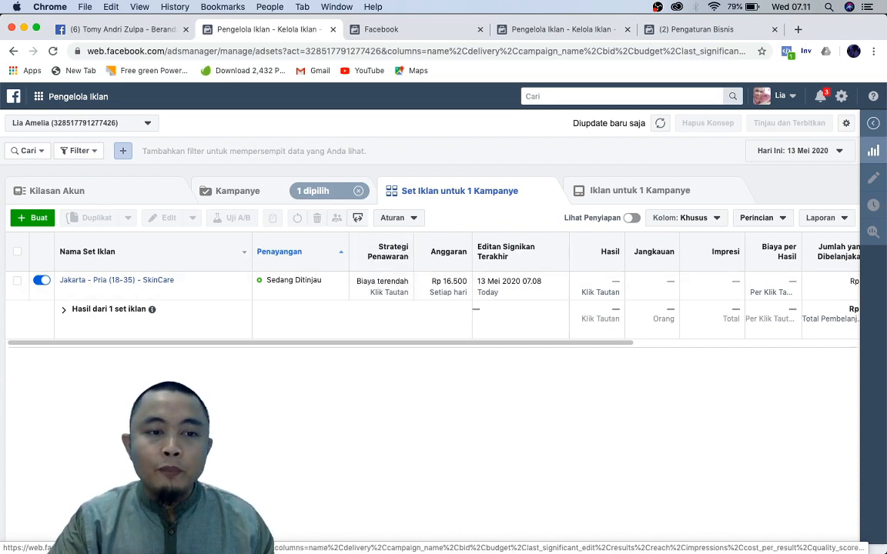
mouse_move(205, 297)
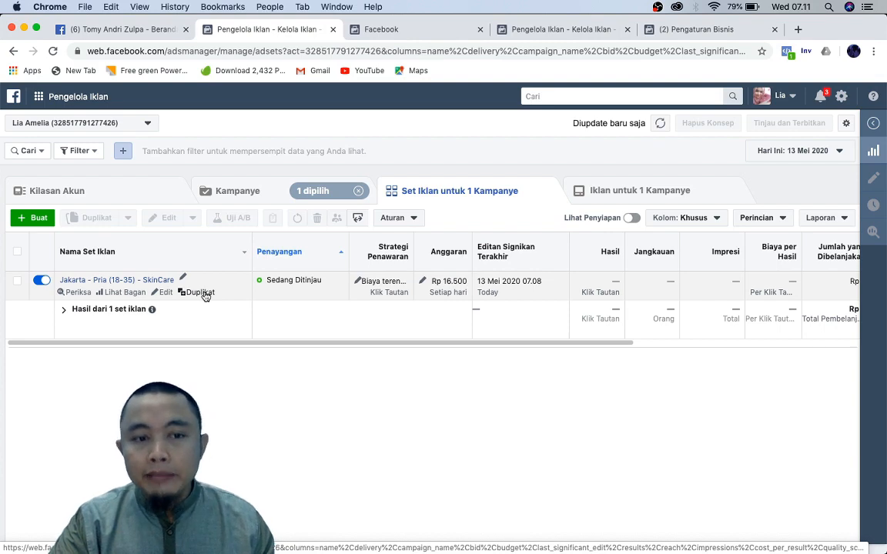
left_click(205, 295)
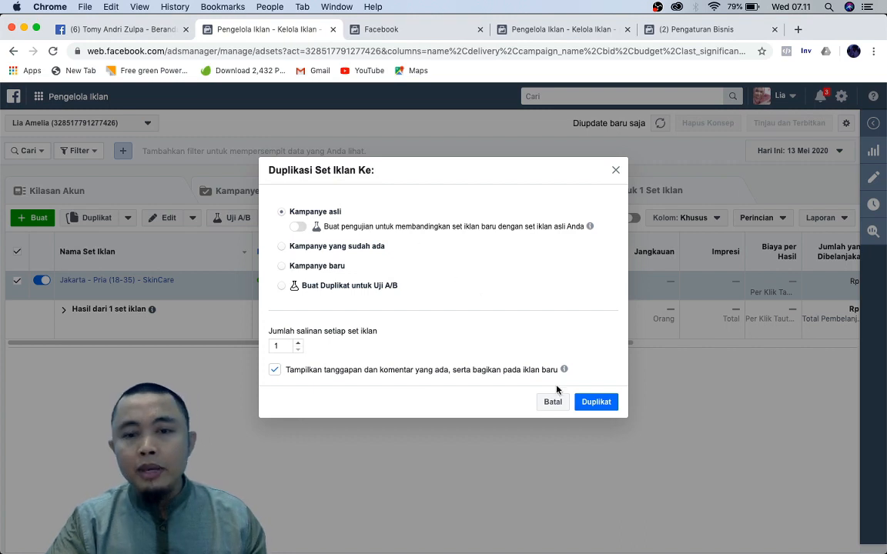
left_click(607, 410)
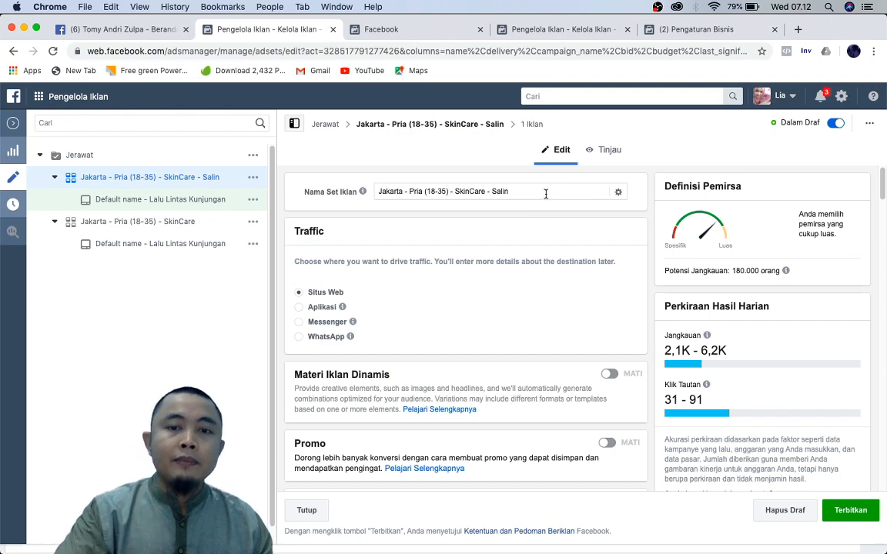
Add Surabaya as the target location of the duplicated ad set and remove Jakarta
scroll(546, 194, "up", 5)
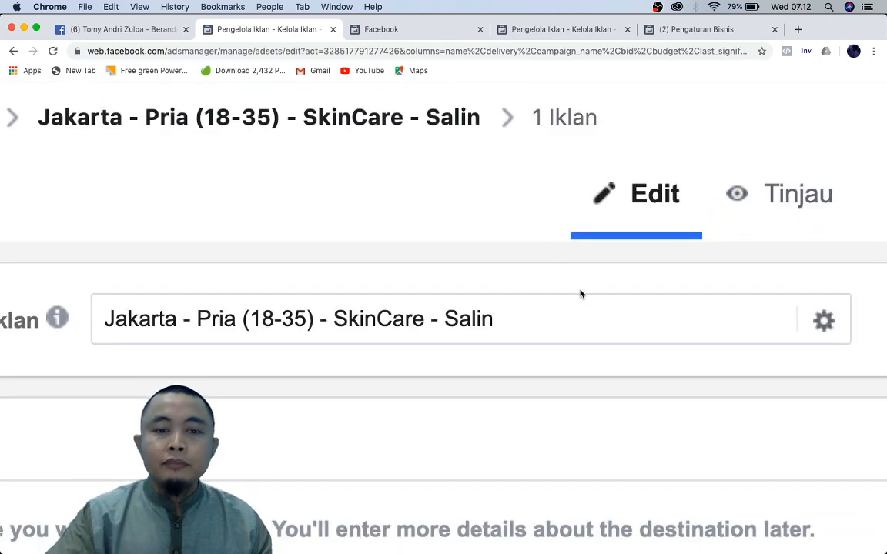
scroll(581, 293, "down", 5)
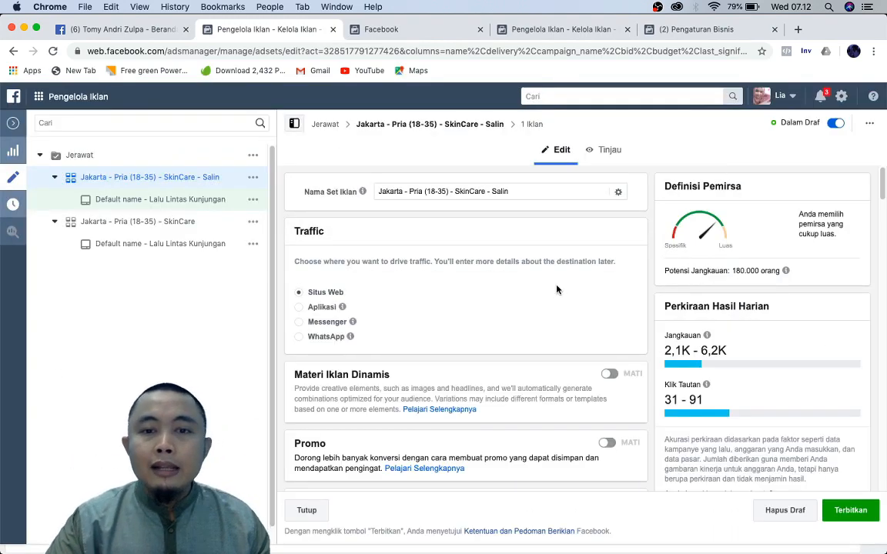
scroll(559, 291, "down", 10)
scroll(556, 289, "down", 6)
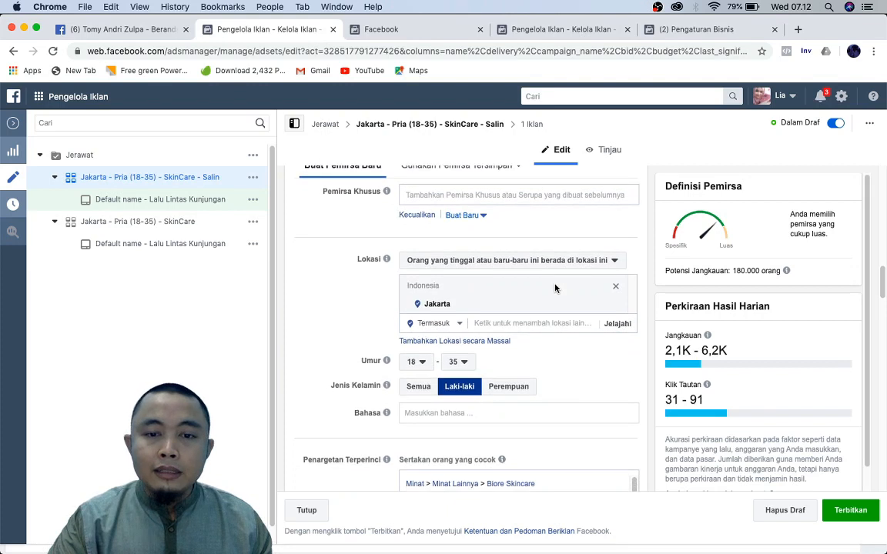
scroll(554, 288, "down", 3)
scroll(554, 288, "up", 1)
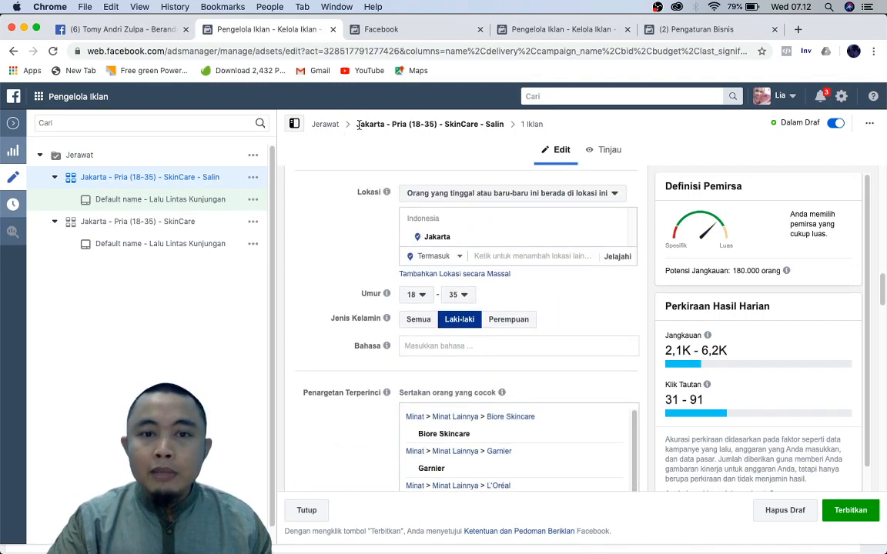
left_click(529, 257)
type("Surabaya")
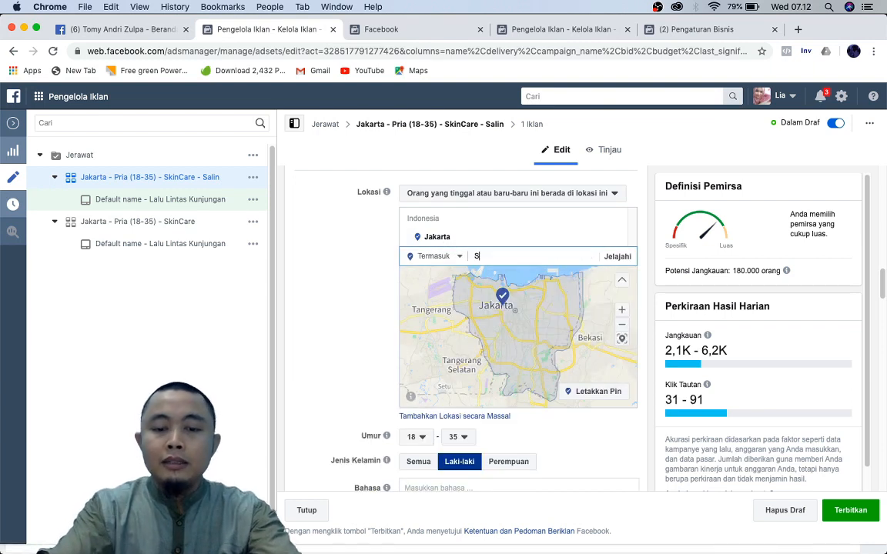
left_click(523, 277)
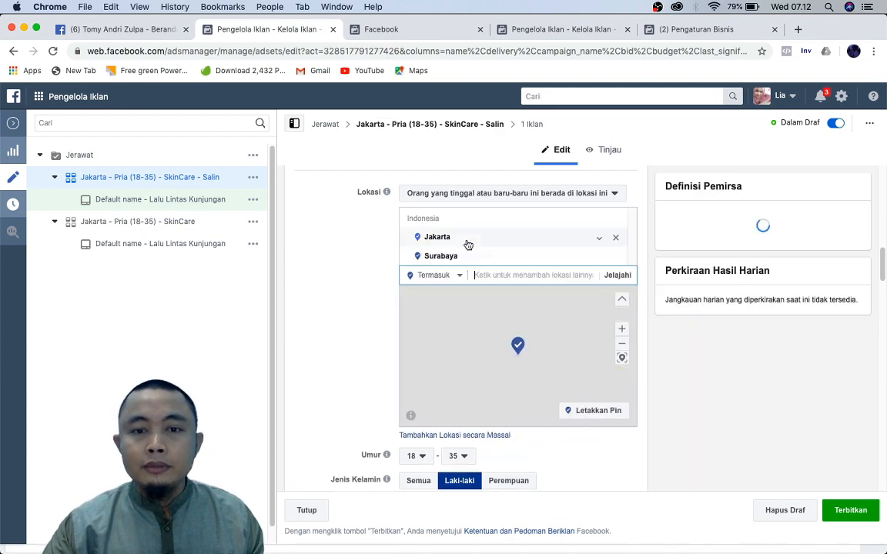
left_click(615, 237)
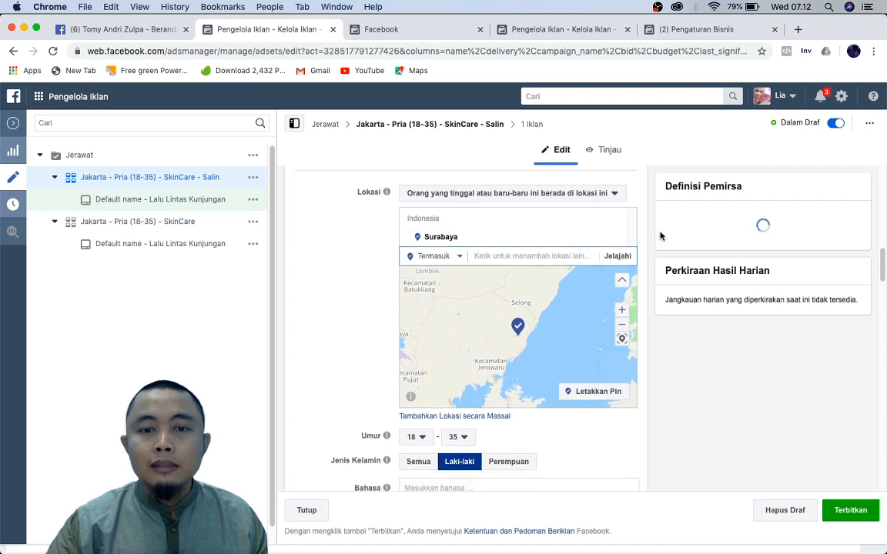
Rename the duplicated ad set as Surabaya - Pria (18-35) - SkinCare and publish it
scroll(318, 275, "up", 10)
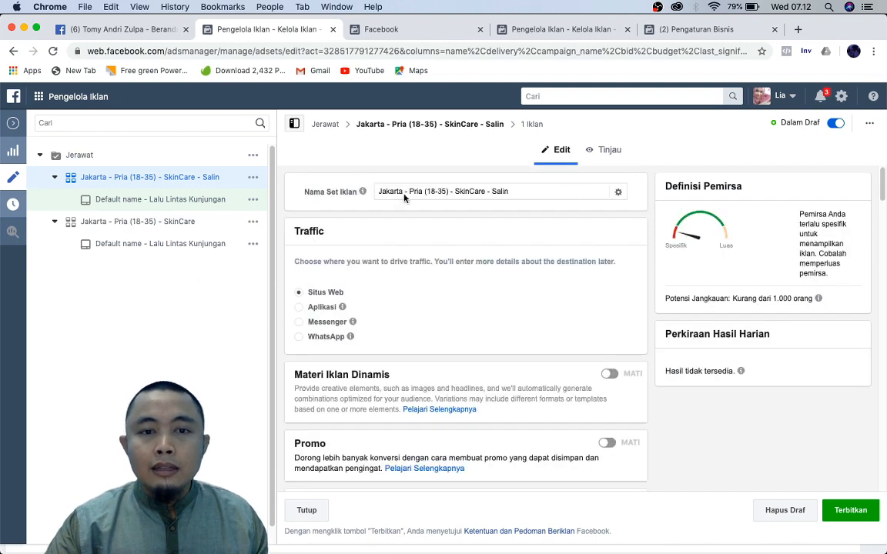
left_click(402, 191)
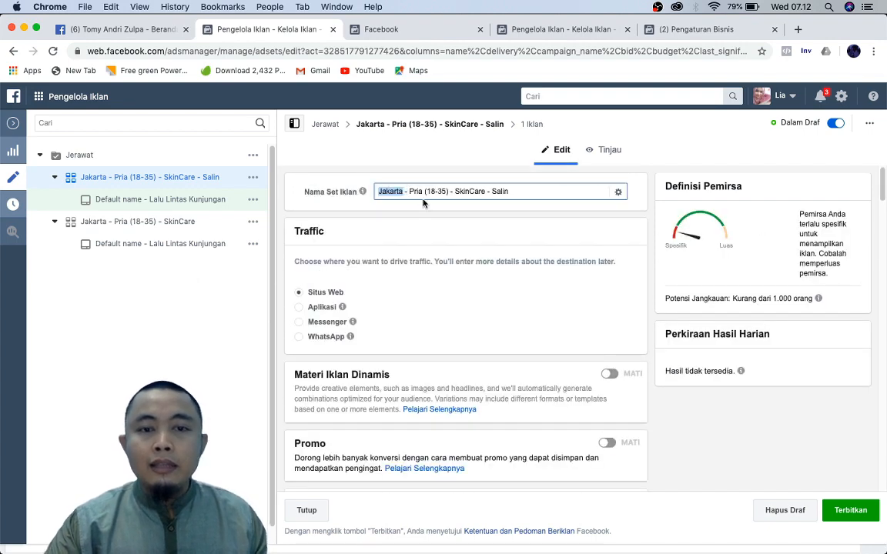
type("Surabaya")
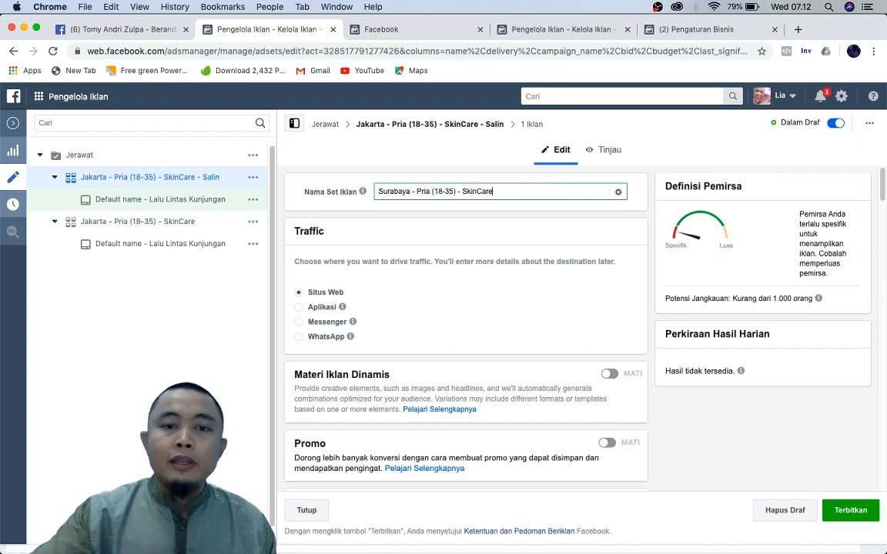
left_click(573, 264)
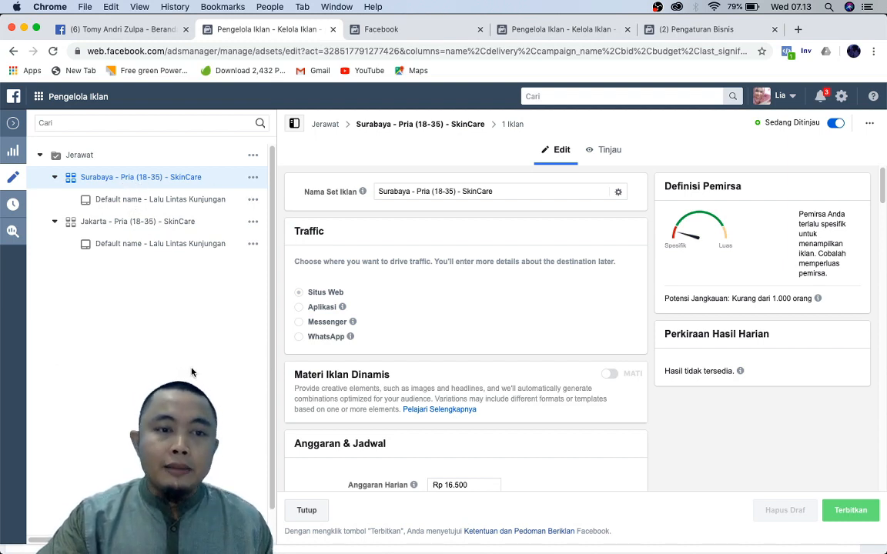
Duplicate the Surabaya - Pria (18-35) - SkinCare ad set once into its original campaign
left_click(254, 178)
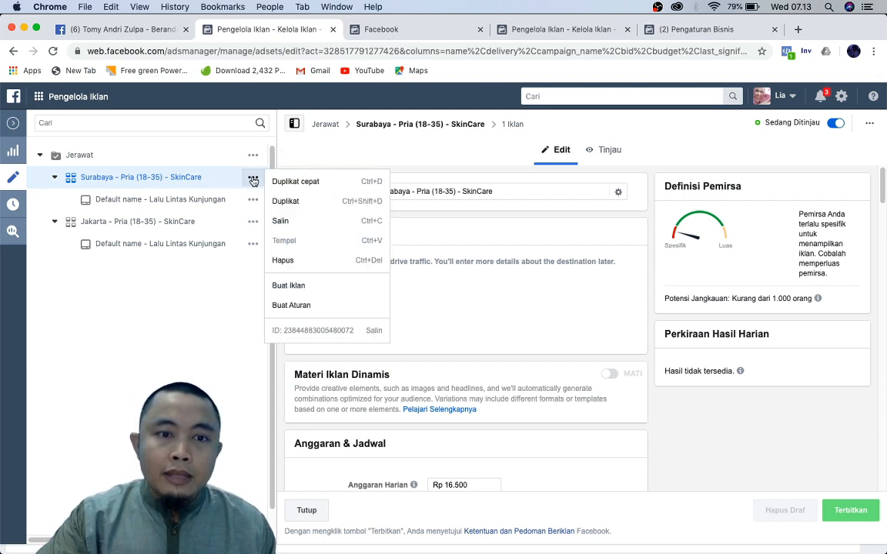
left_click(313, 202)
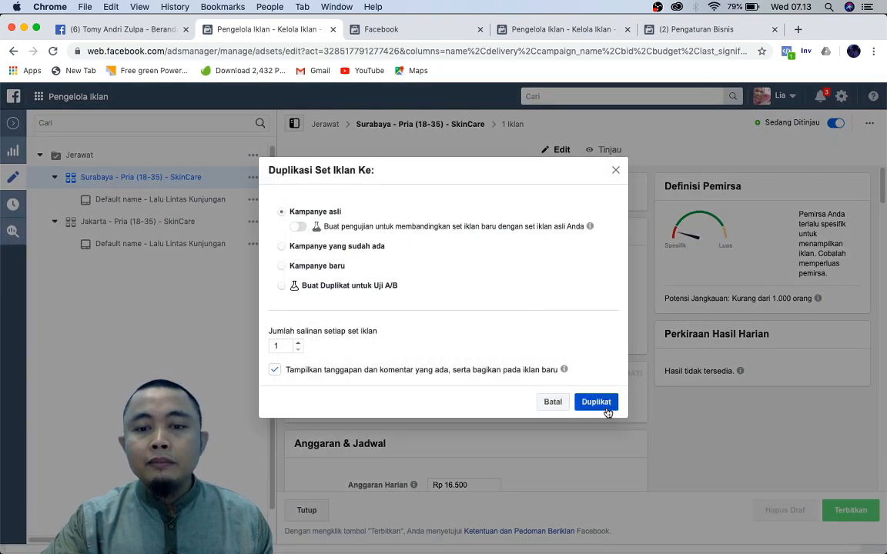
left_click(607, 412)
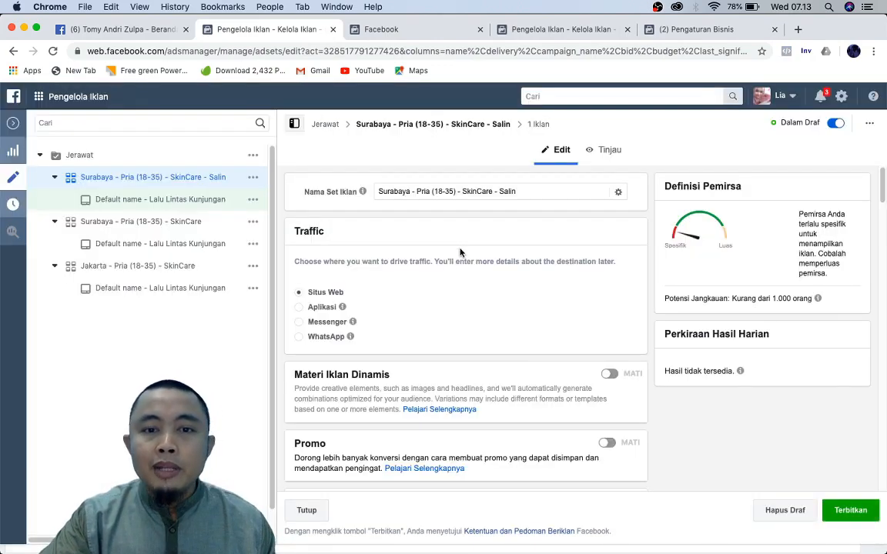
Set the gender targeting of the new Surabaya copy to Perempuan
scroll(460, 253, "down", 15)
scroll(461, 260, "up", 3)
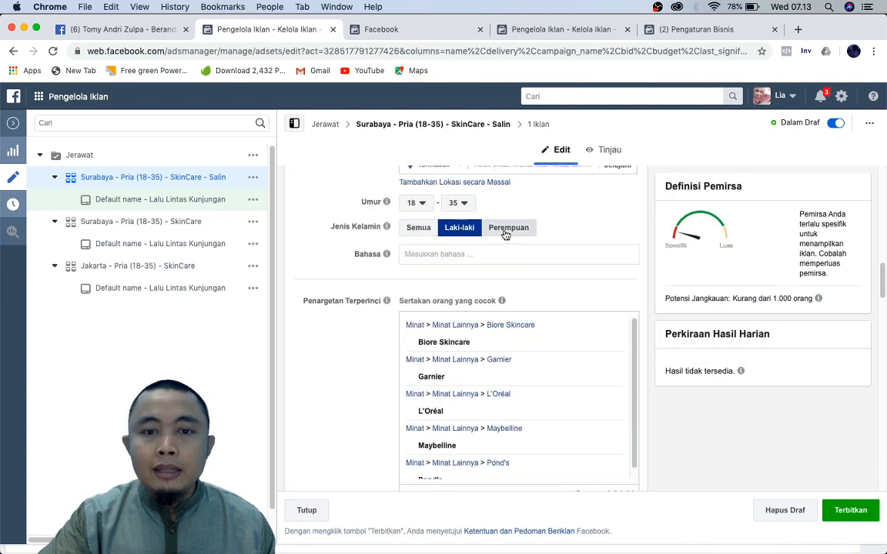
left_click(504, 231)
Rename the new copy as Surabaya - Wanita (18-35) - SkinCare and publish it
scroll(548, 262, "up", 10)
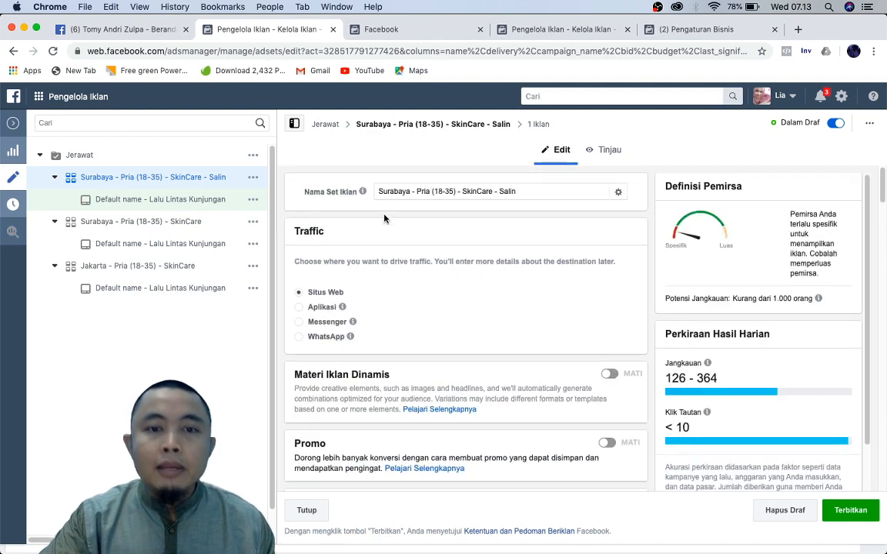
left_click(432, 191)
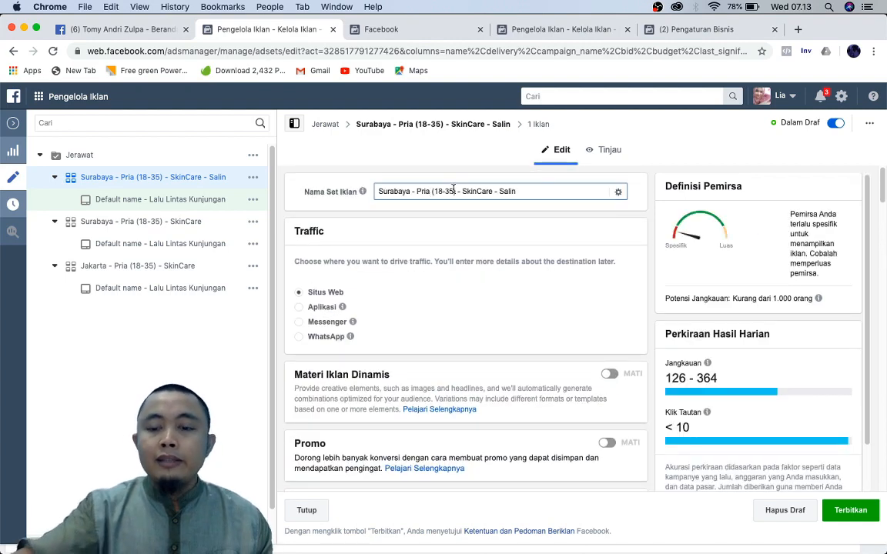
key("BackSpace")
key("BackSpace")
key("BackSpace")
key("BackSpace")
key("BackSpace")
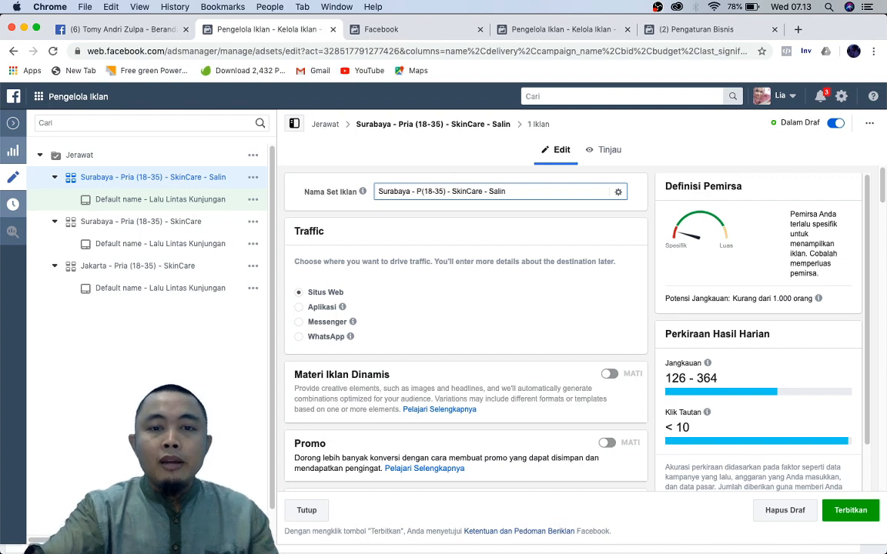
type("Wanita")
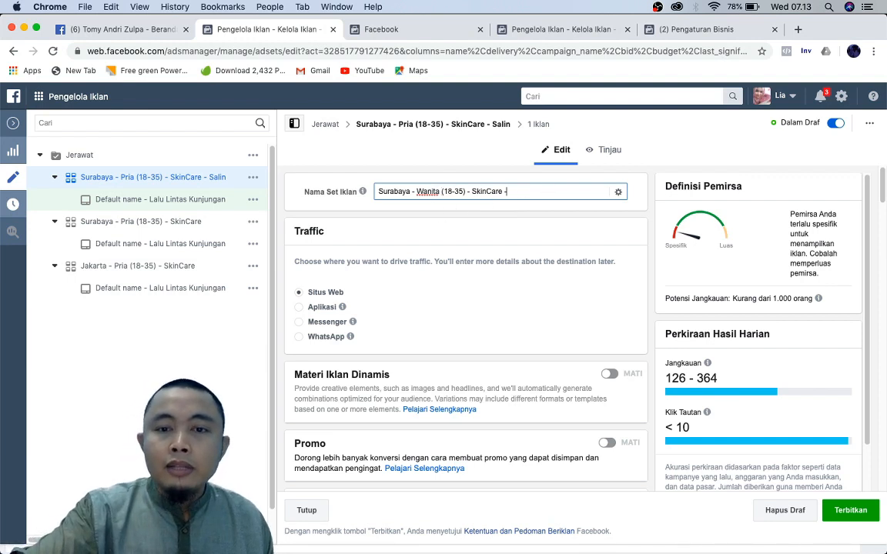
left_click(840, 521)
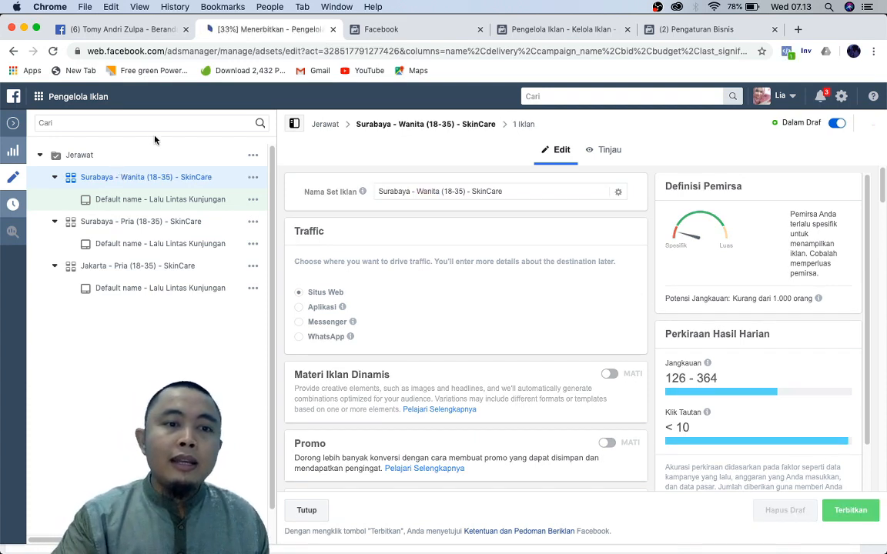
Review the ad sets listed under the Jerawat campaign and the audience settings of Surabaya - Wanita (18-35) - SkinCare
scroll(147, 160, "up", 5)
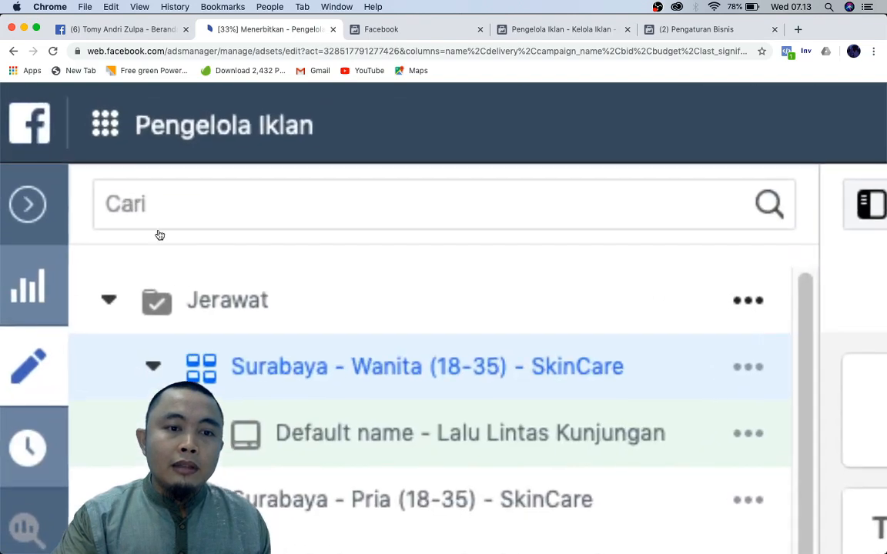
scroll(349, 386, "down", 2)
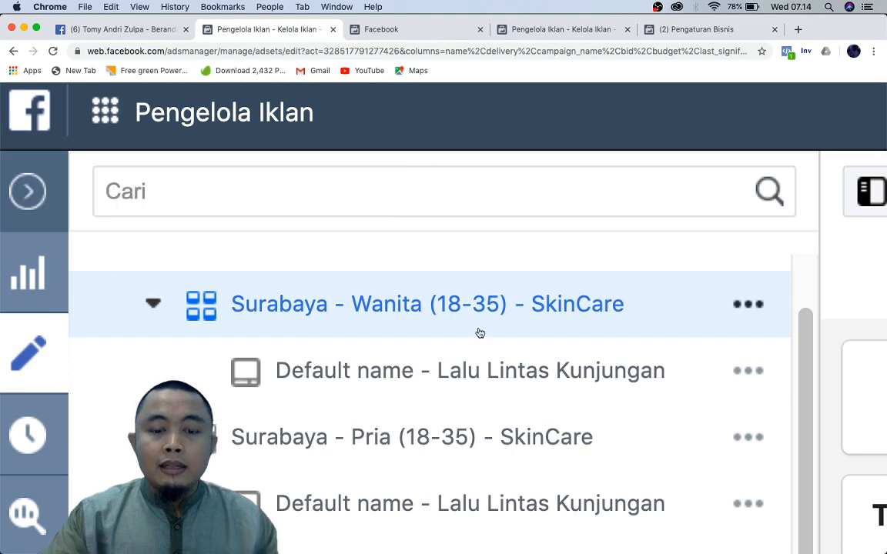
key("super+0")
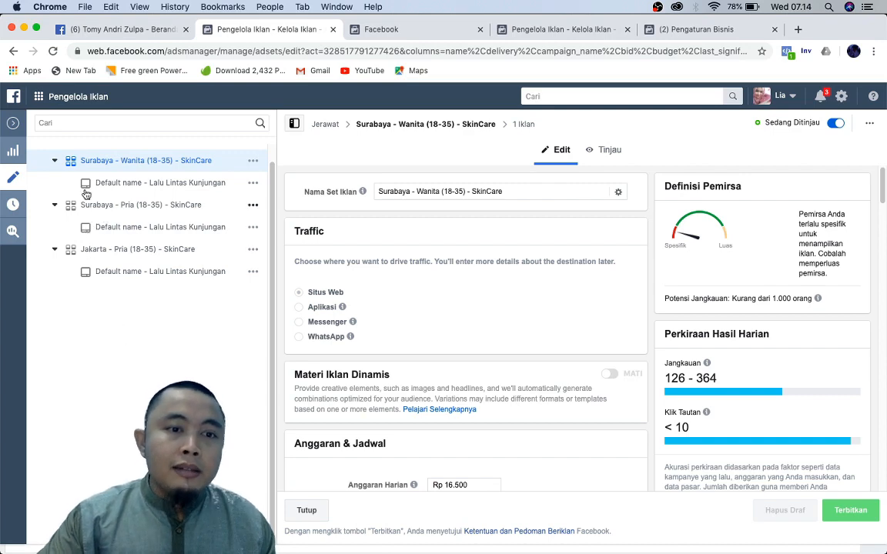
scroll(463, 275, "down", 15)
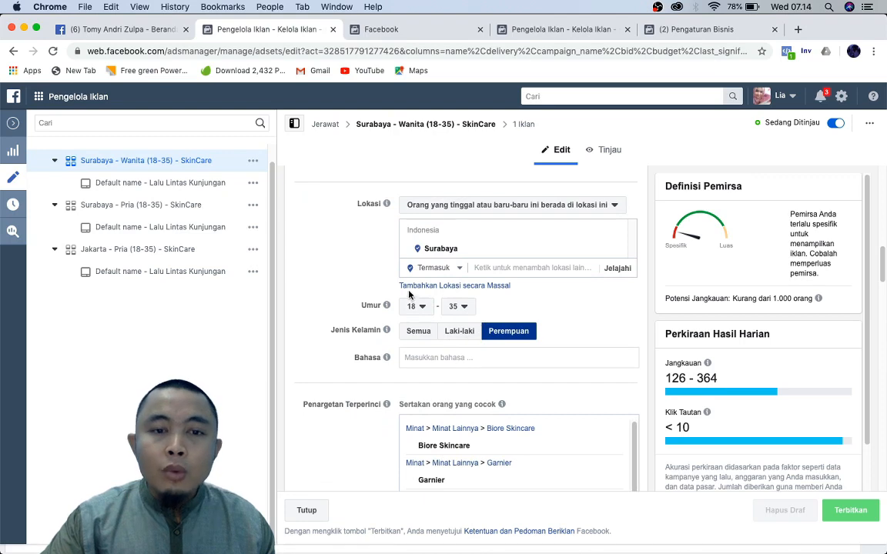
scroll(487, 333, "up", 15)
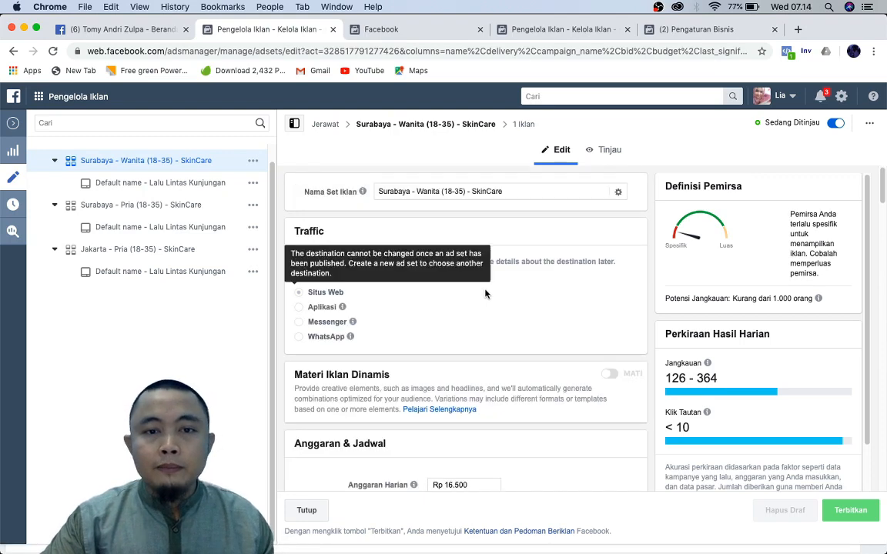
scroll(487, 333, "down", 10)
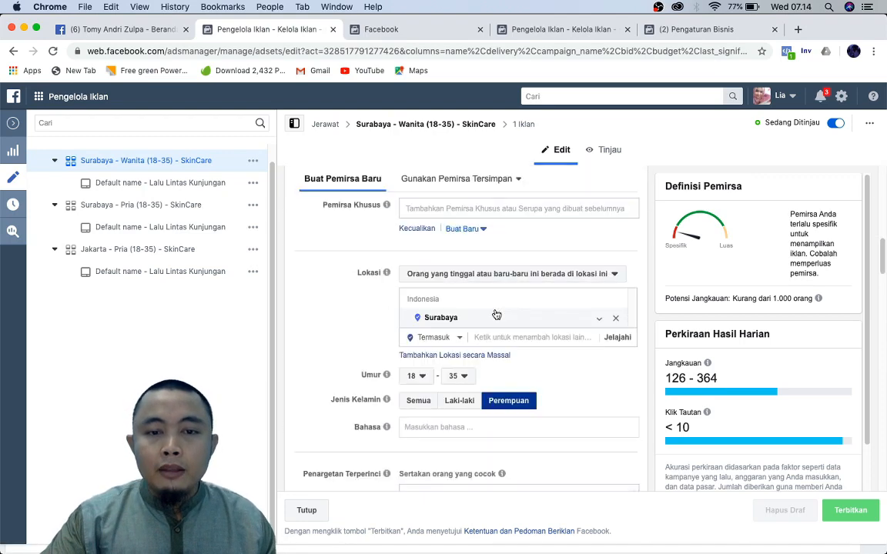
Duplicate the Surabaya - Wanita (18-35) - SkinCare ad set within the Jerawat campaign
left_click(254, 160)
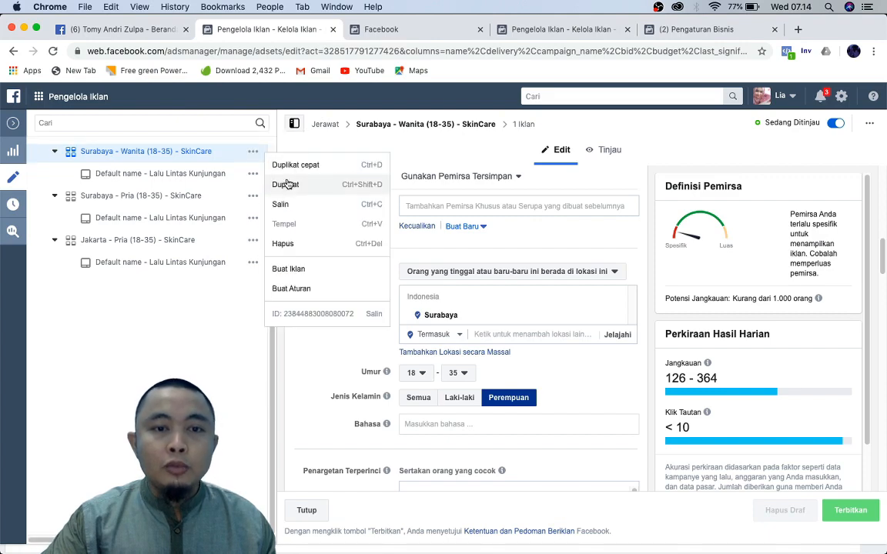
left_click(281, 185)
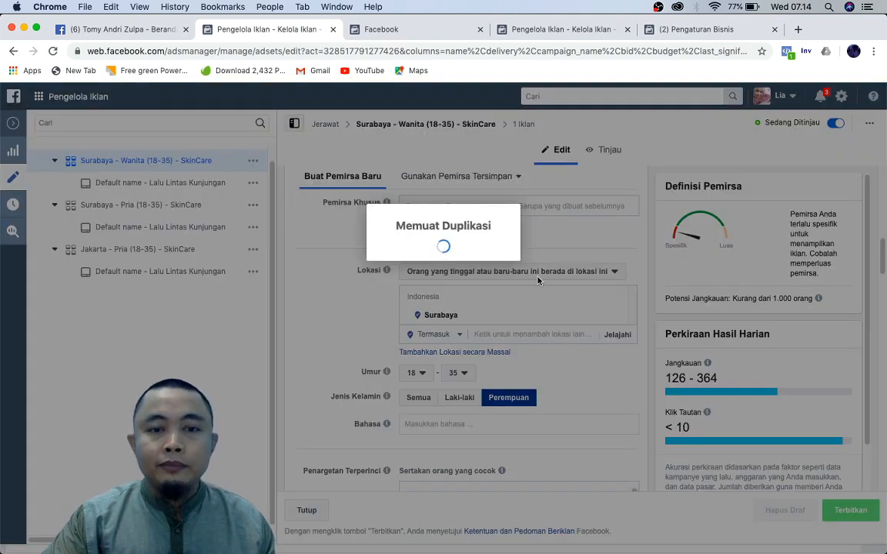
left_click(609, 404)
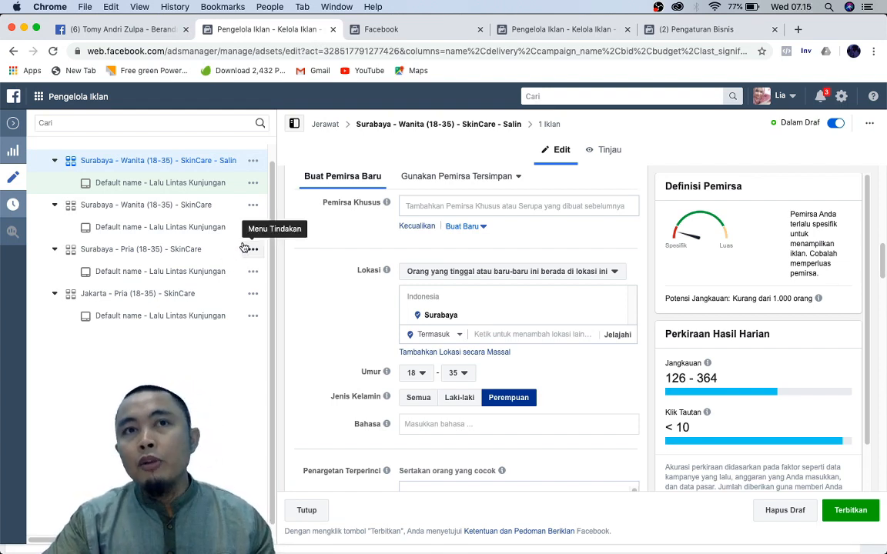
Examine the schedule, audience, placement and optimization settings of the new Surabaya - Wanita copy
scroll(430, 265, "down", 20)
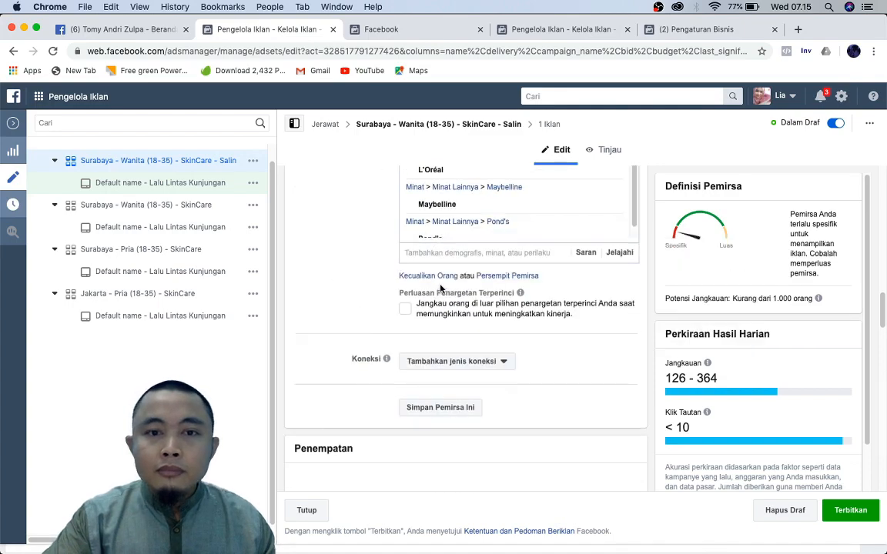
scroll(445, 294, "up", 5)
scroll(445, 295, "up", 15)
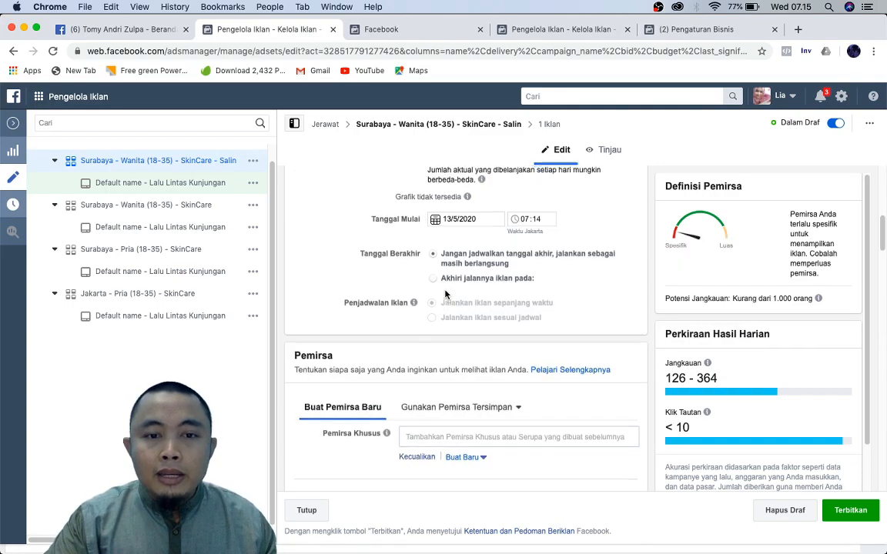
scroll(445, 295, "down", 8)
scroll(445, 294, "down", 15)
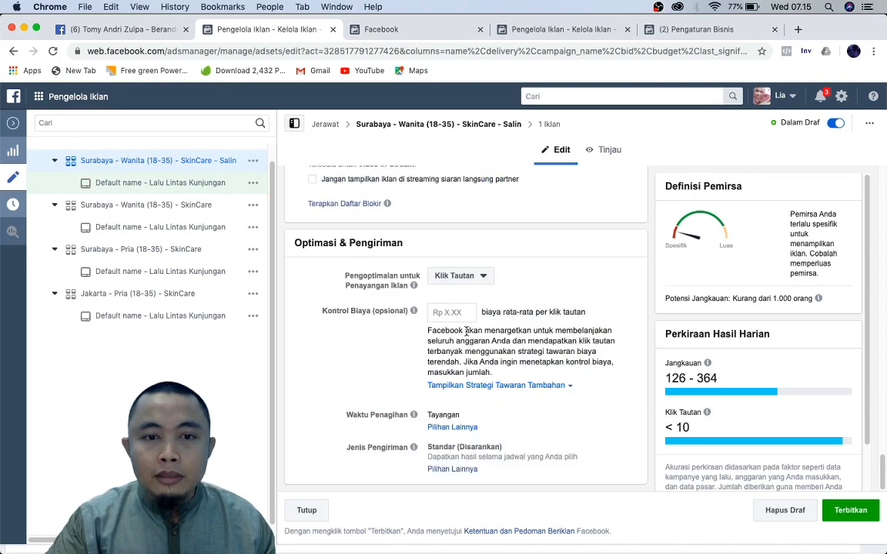
mouse_move(413, 284)
scroll(610, 316, "up", 5)
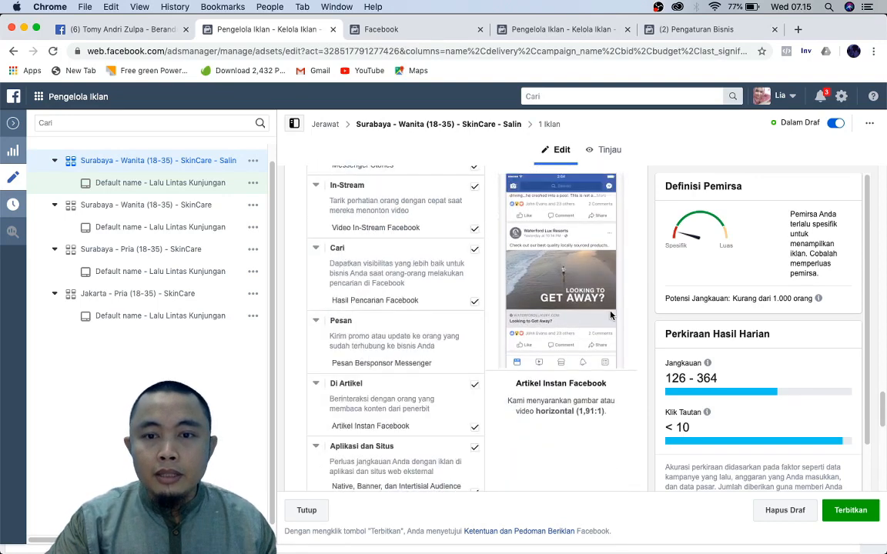
scroll(586, 322, "up", 10)
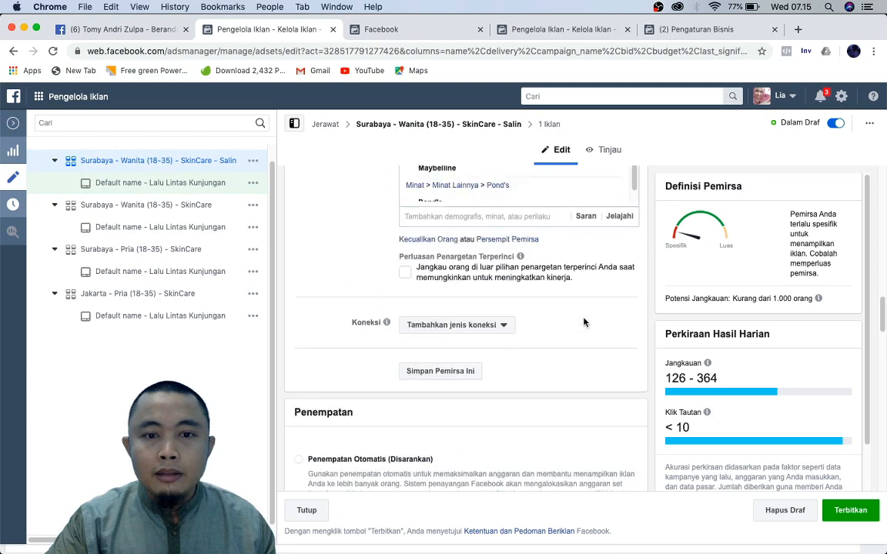
scroll(584, 322, "up", 3)
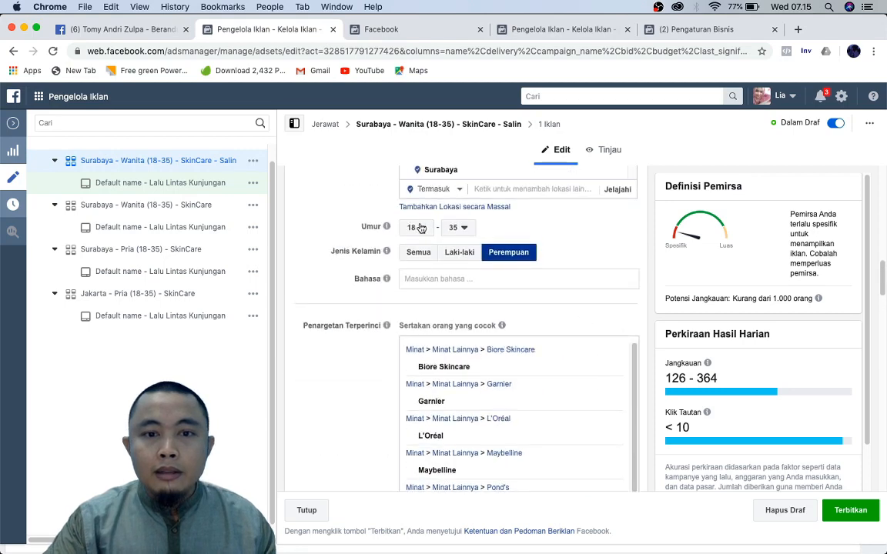
Set the minimum age of the new Surabaya copy's audience to 36
left_click(422, 229)
scroll(428, 370, "down", 3)
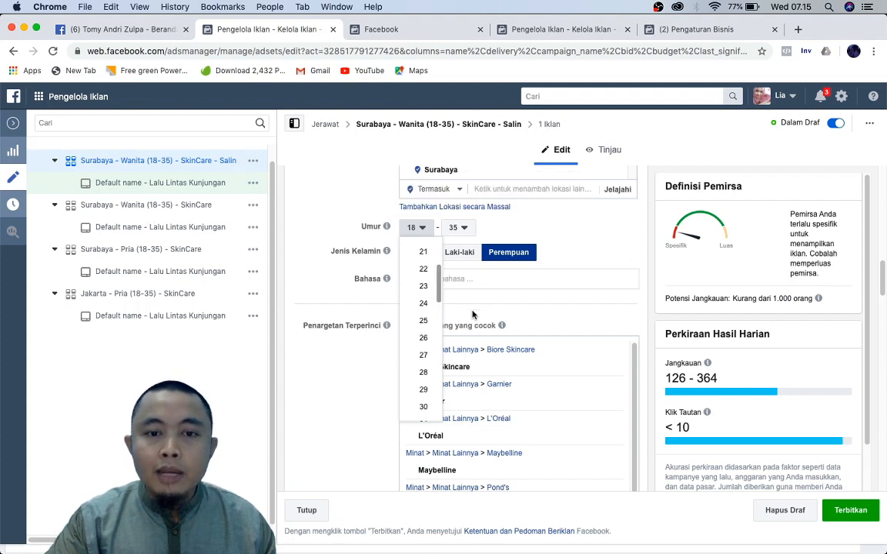
scroll(425, 339, "down", 10)
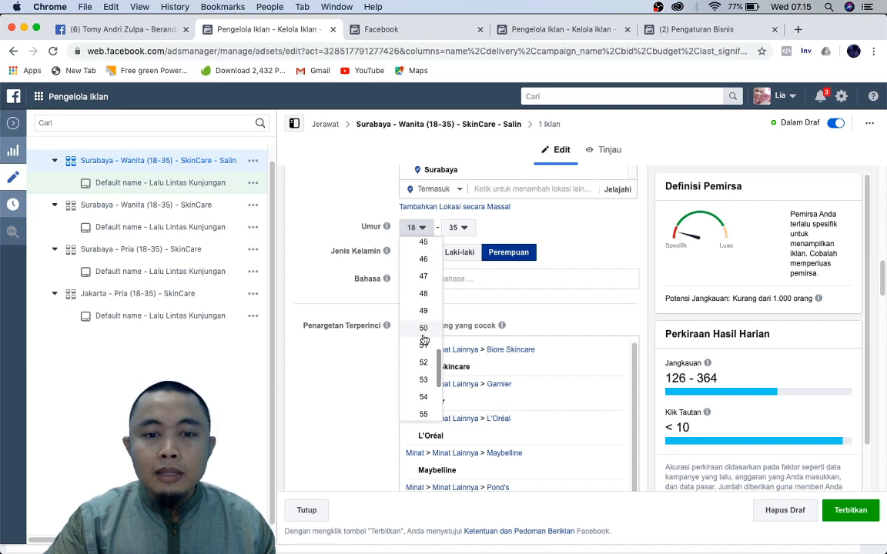
scroll(424, 331, "up", 3)
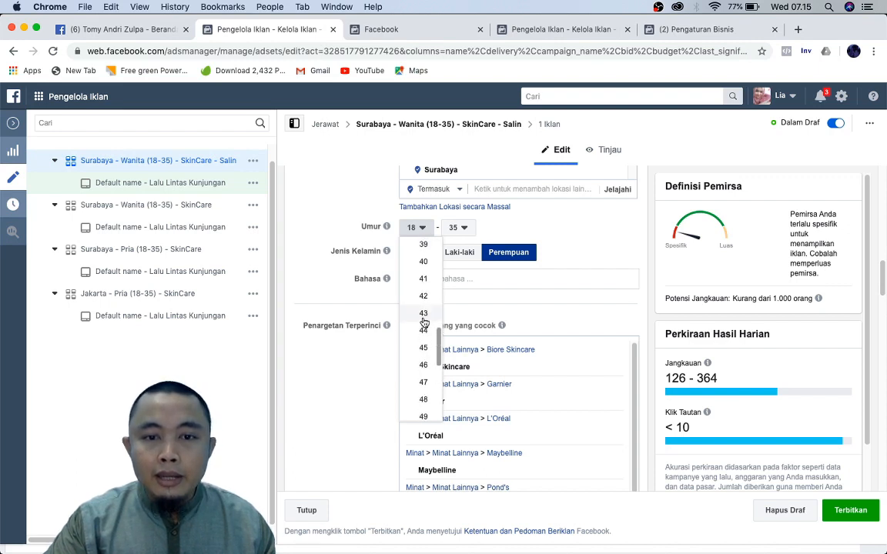
scroll(424, 322, "up", 6)
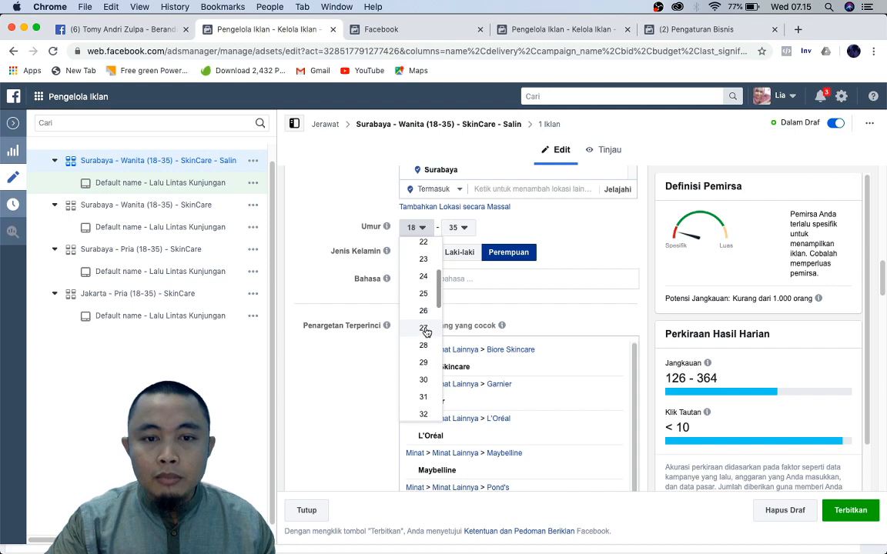
scroll(425, 331, "down", 6)
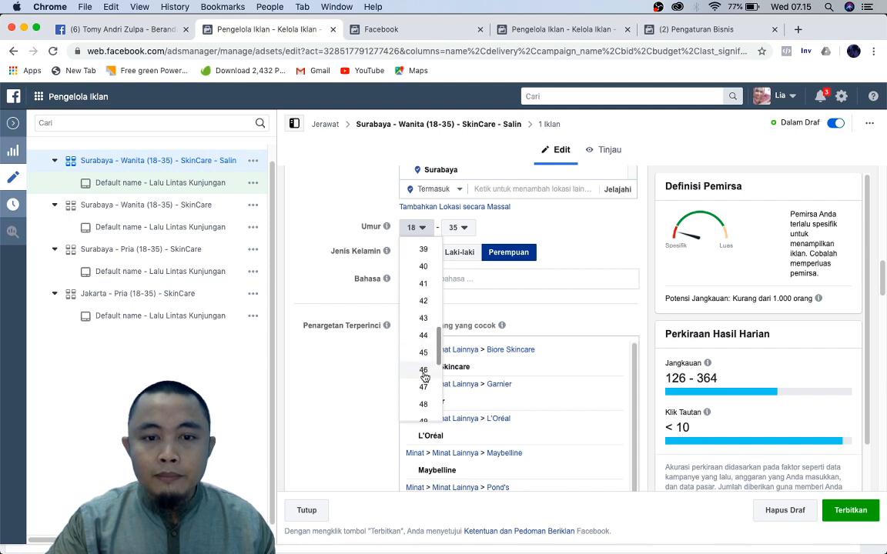
scroll(424, 252, "up", 1)
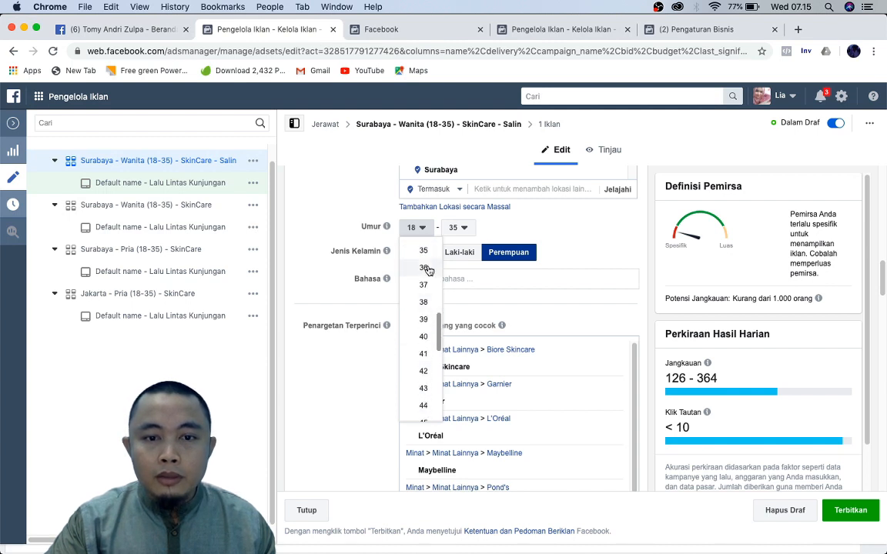
left_click(424, 251)
Raise the maximum age of the copy's audience through 41, 49 and 60 to 65+
left_click(459, 227)
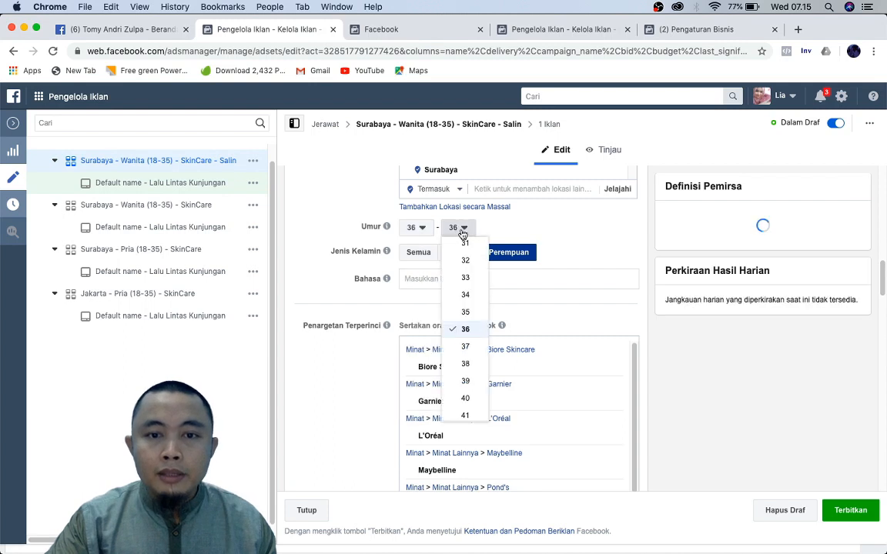
scroll(481, 352, "down", 2)
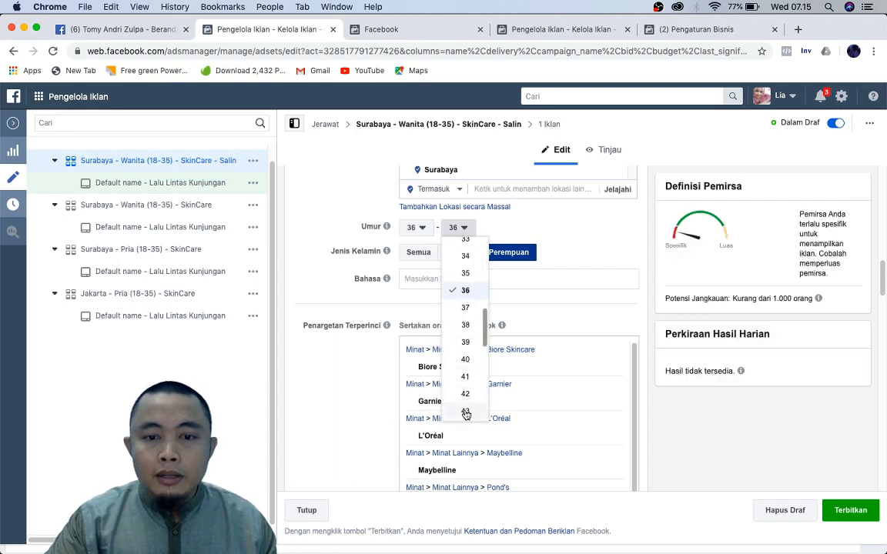
left_click(466, 375)
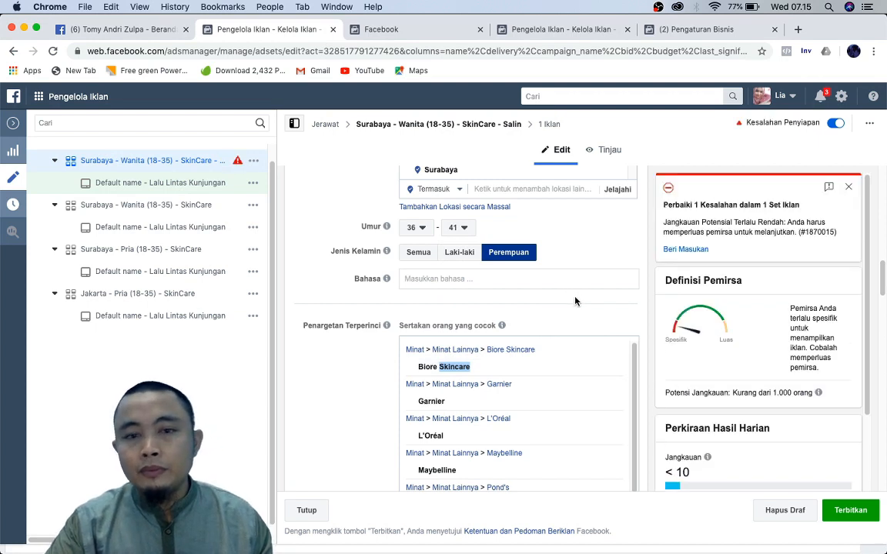
left_click(464, 228)
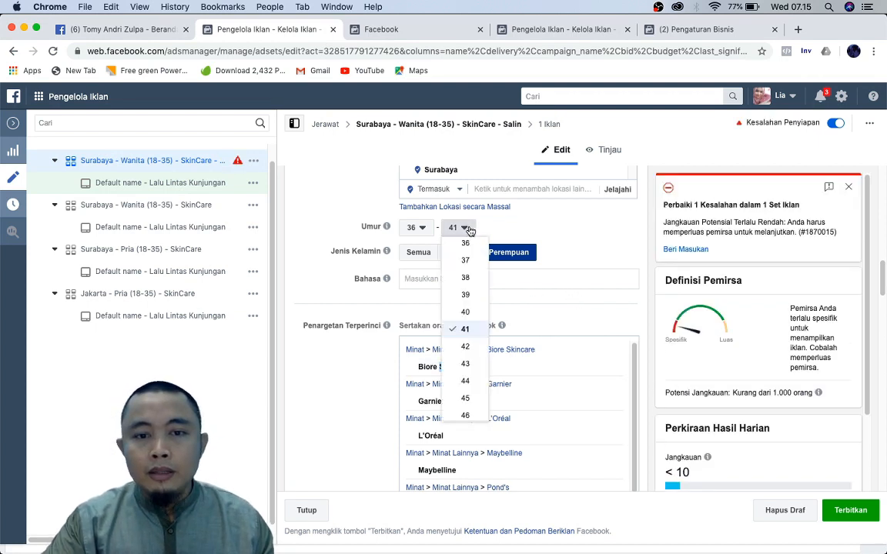
scroll(471, 388, "down", 1)
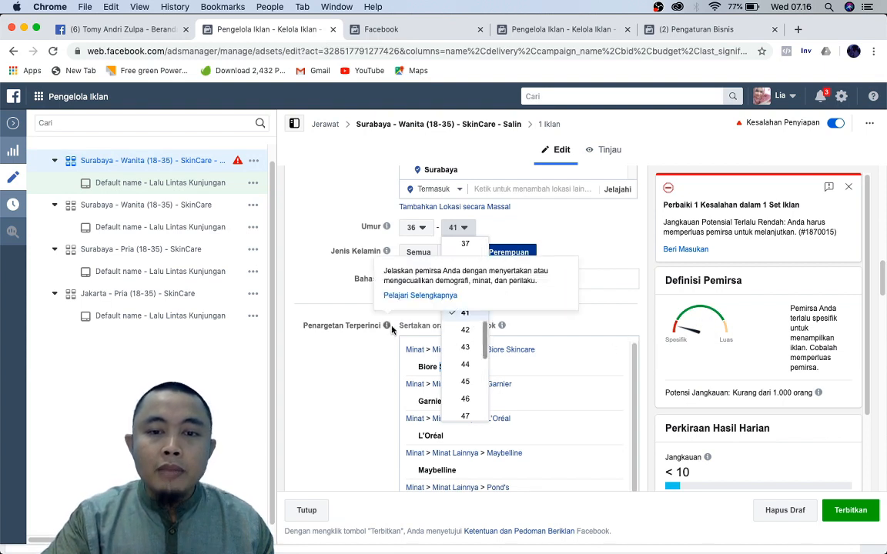
scroll(466, 354, "down", 2)
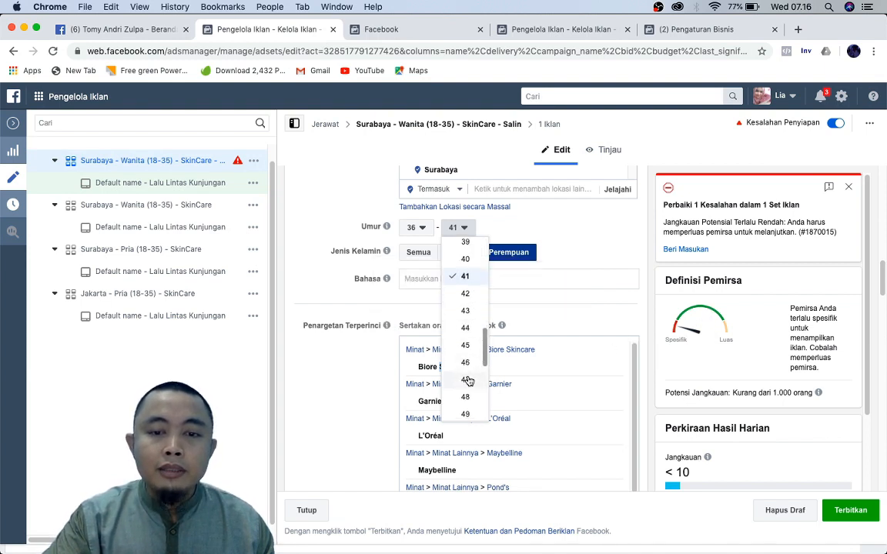
left_click(469, 404)
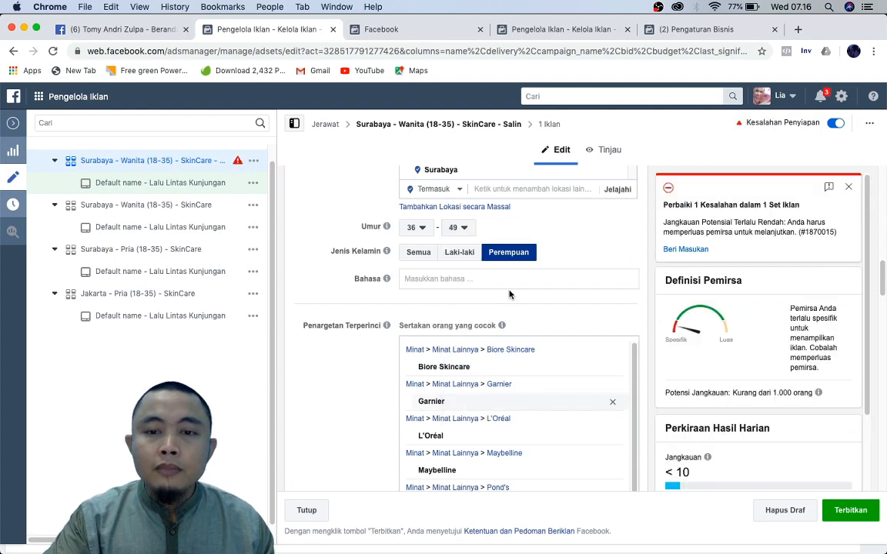
left_click(463, 228)
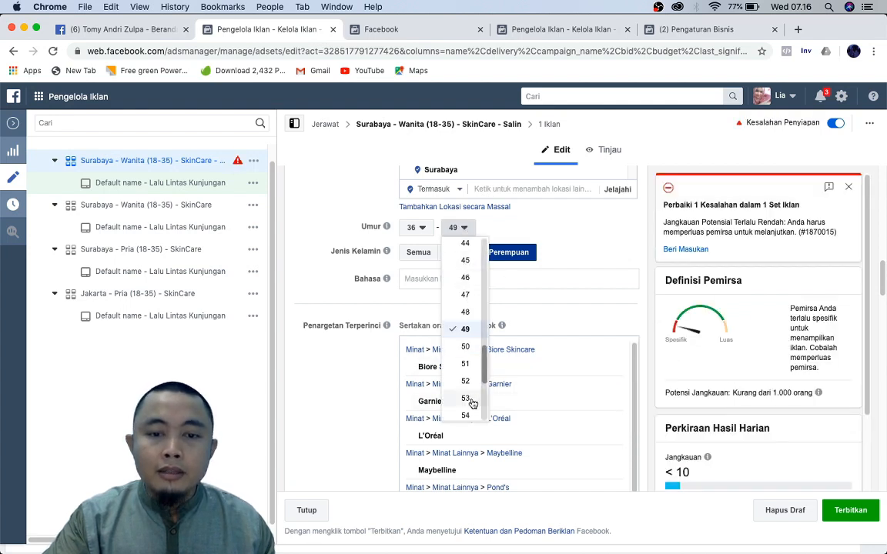
scroll(468, 401, "down", 3)
left_click(469, 410)
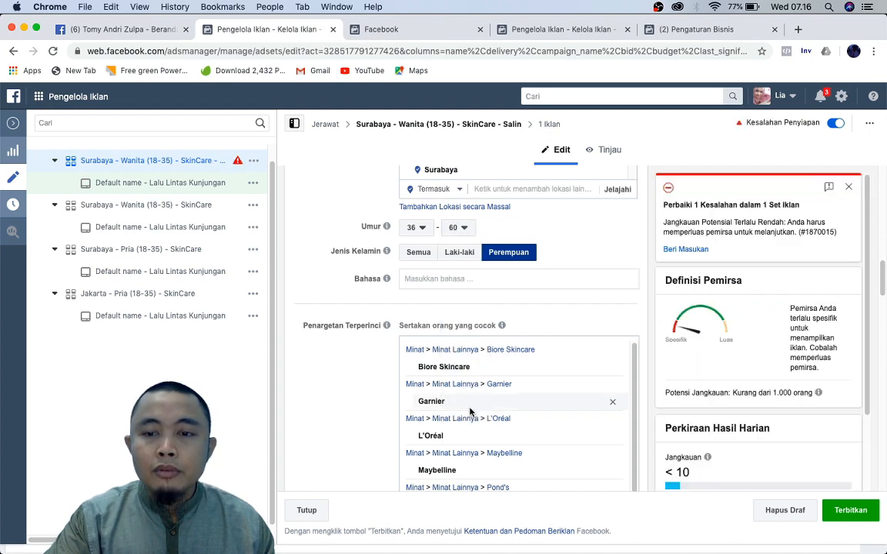
left_click(459, 228)
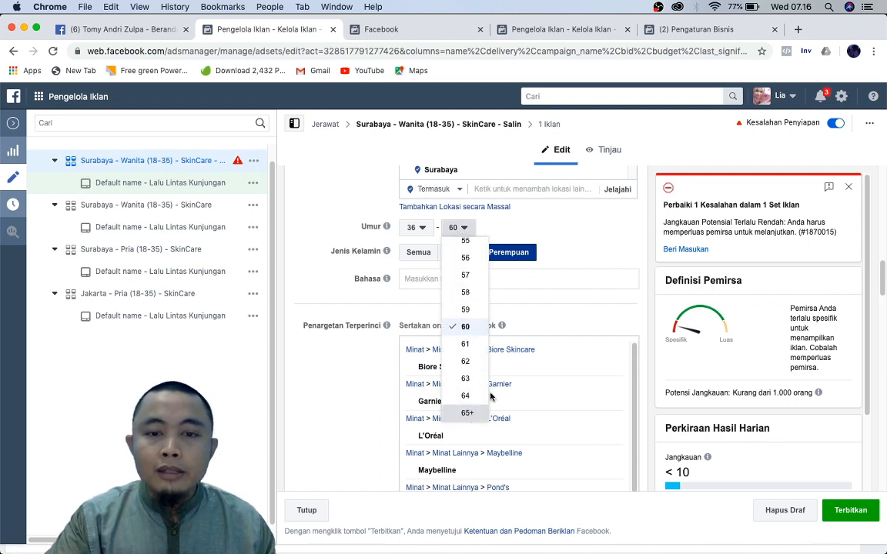
left_click(466, 413)
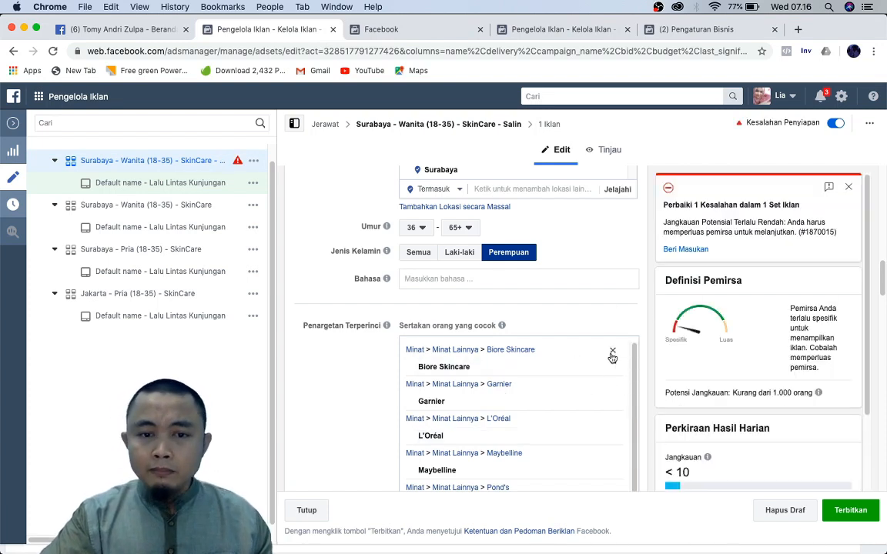
Remove the Garnier and L'Oréal interests from the copy's detailed targeting and set its gender targeting to Semua
mouse_move(615, 381)
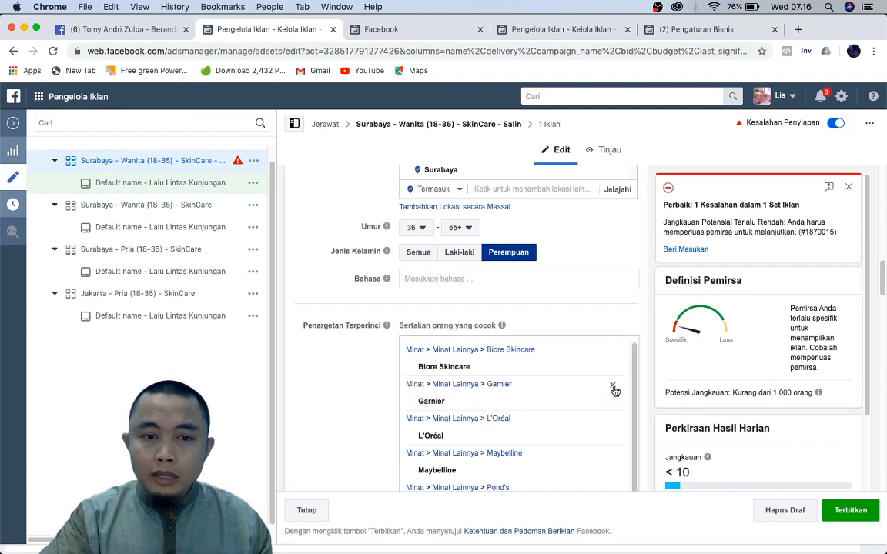
left_click(613, 388)
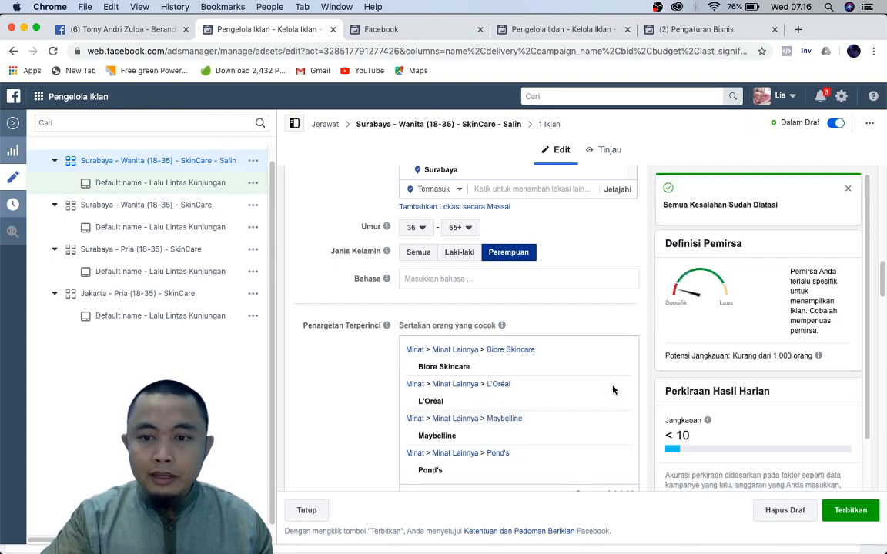
mouse_move(613, 399)
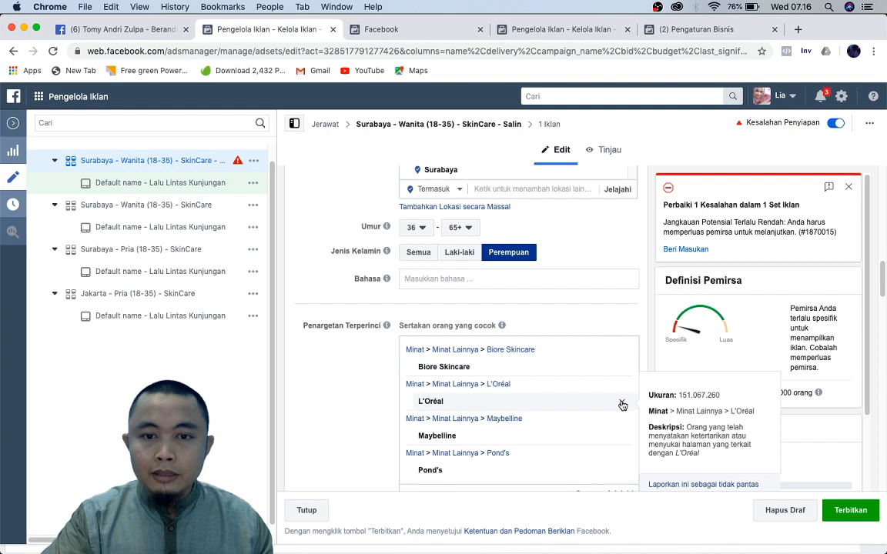
left_click(622, 405)
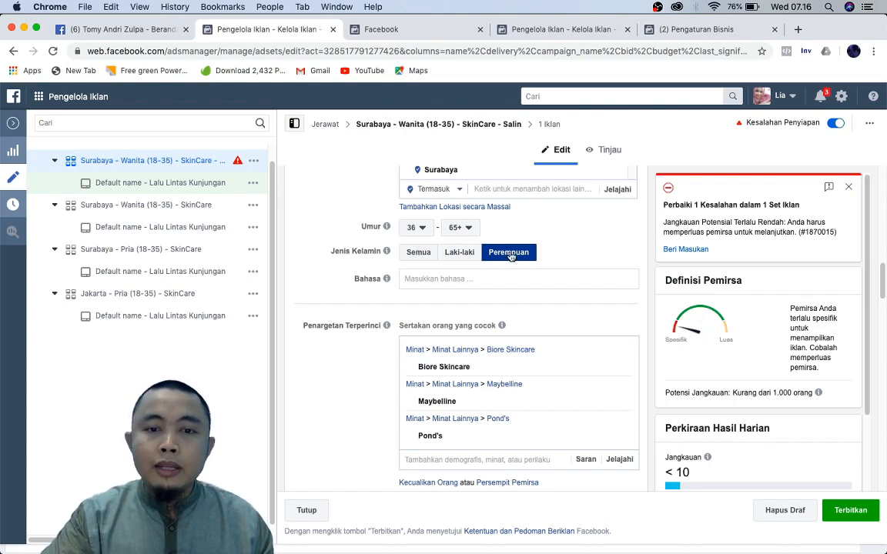
left_click(408, 252)
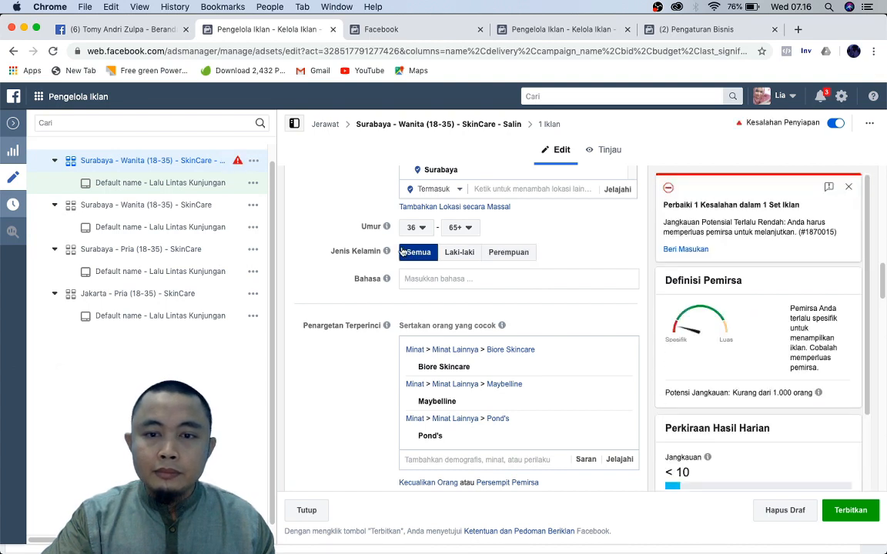
scroll(553, 278, "up", 2)
left_click(413, 275)
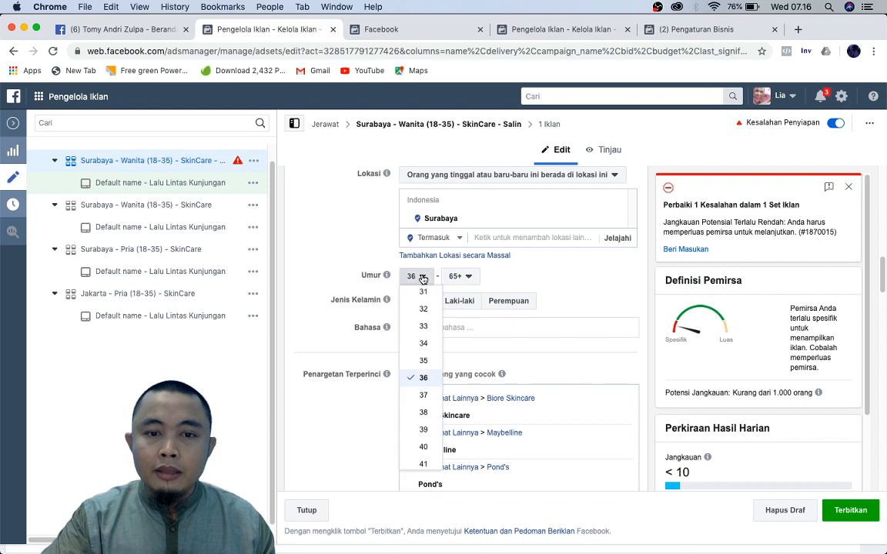
scroll(424, 339, "up", 5)
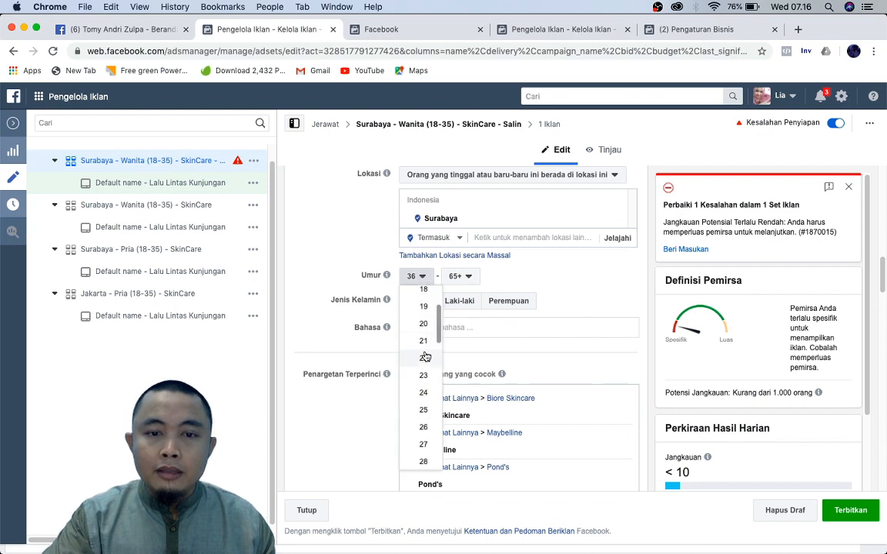
scroll(424, 356, "down", 5)
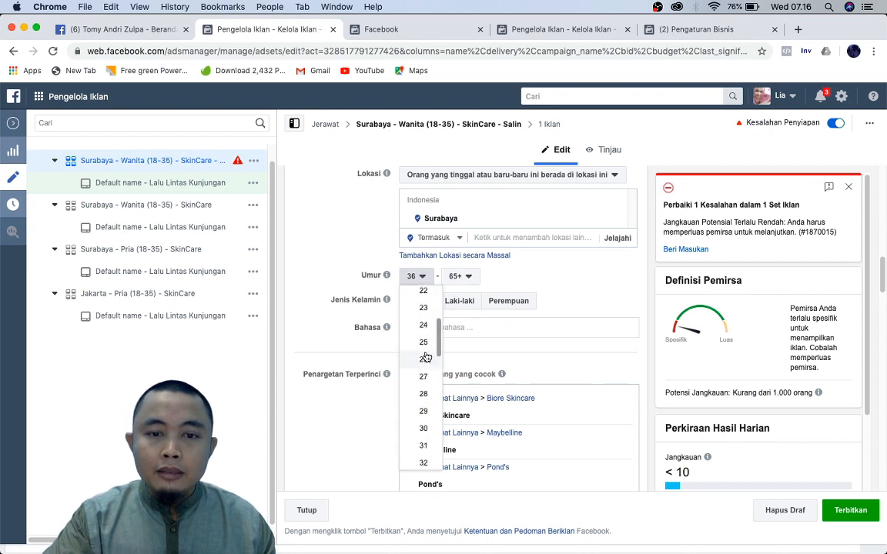
left_click(576, 290)
scroll(576, 290, "down", 3)
scroll(618, 285, "up", 3)
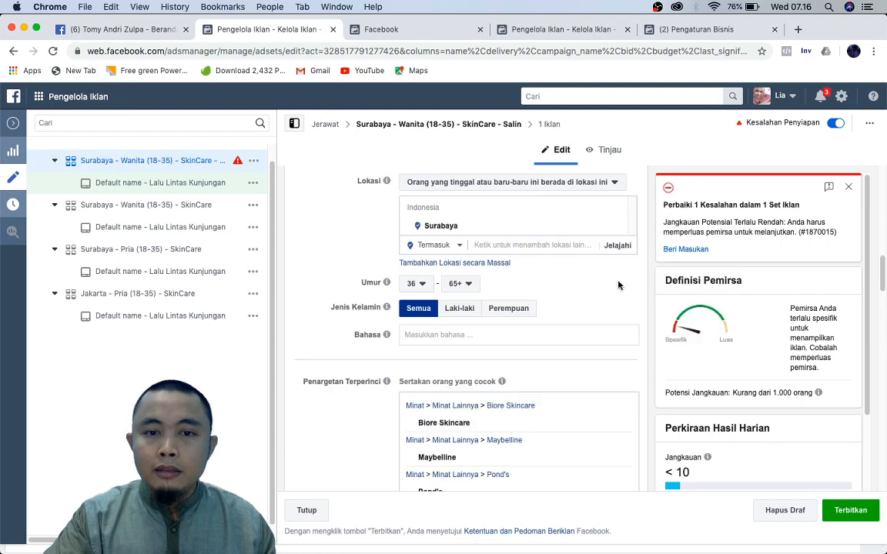
Remove the Biore Skincare, Maybelline and Pond's interests from the ad set copy's detailed targeting
left_click(623, 408)
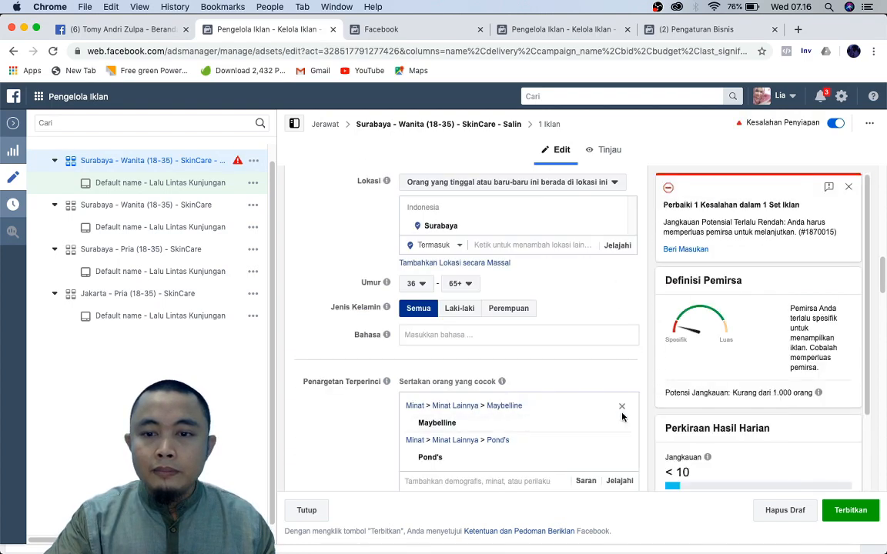
left_click(623, 426)
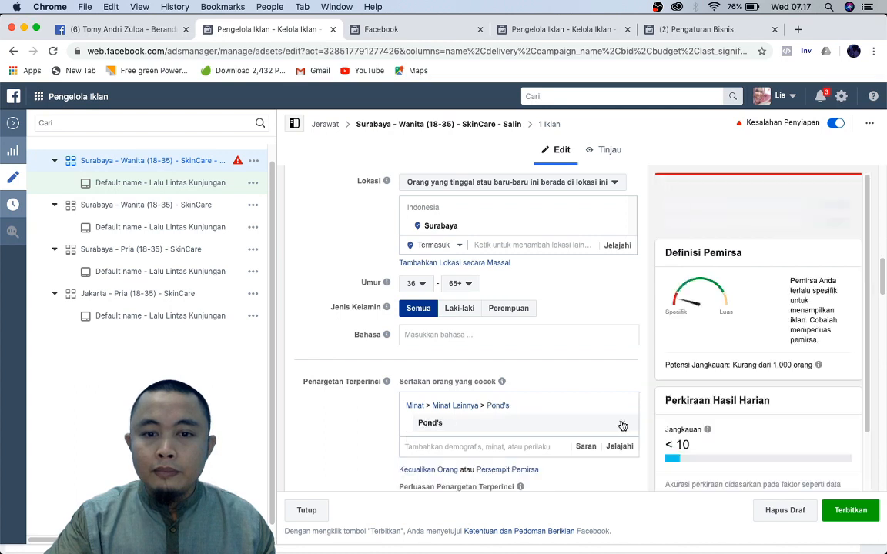
left_click(623, 426)
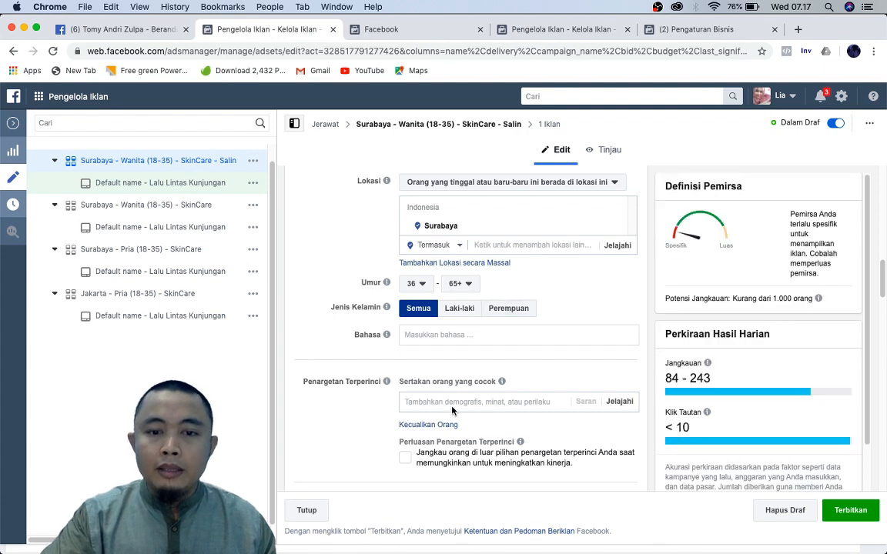
Add Kota Bekasi, West Java to the copy's included locations and set its gender targeting to Perempuan
left_click(509, 245)
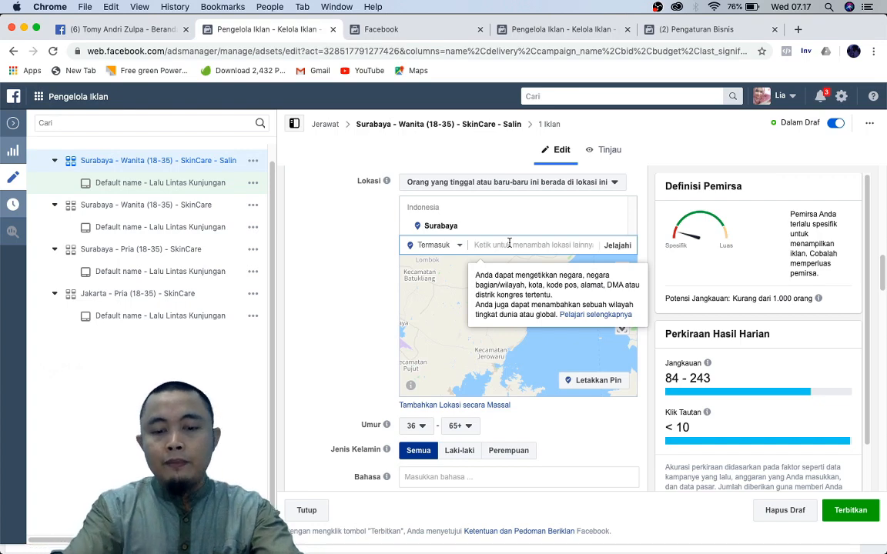
type("Bekasi")
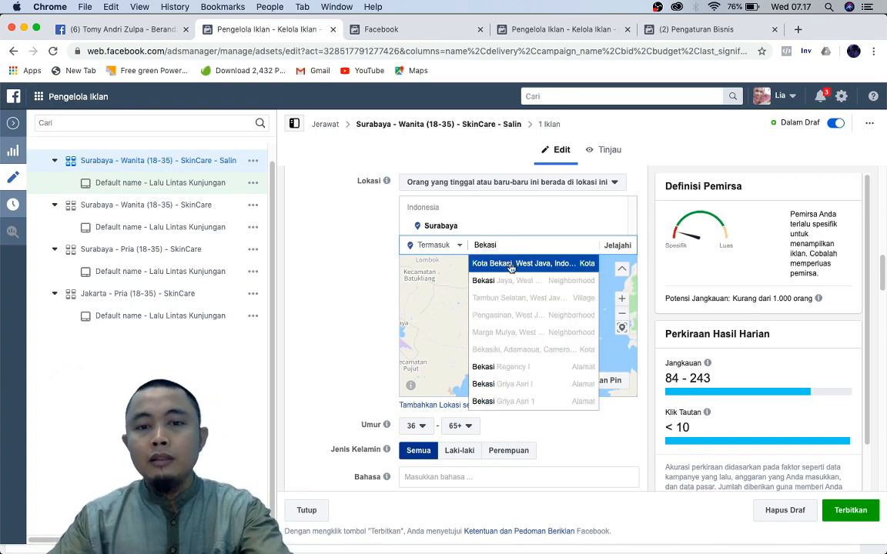
left_click(510, 265)
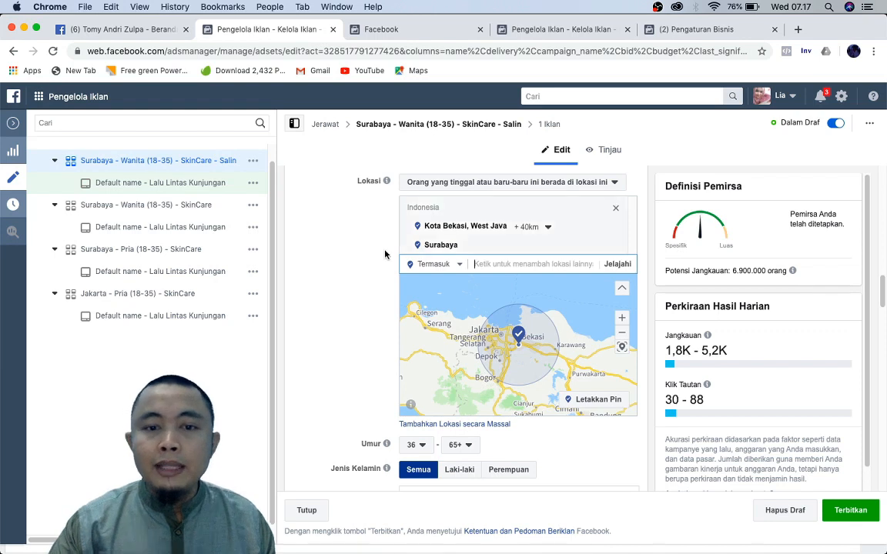
scroll(488, 420, "down", 1)
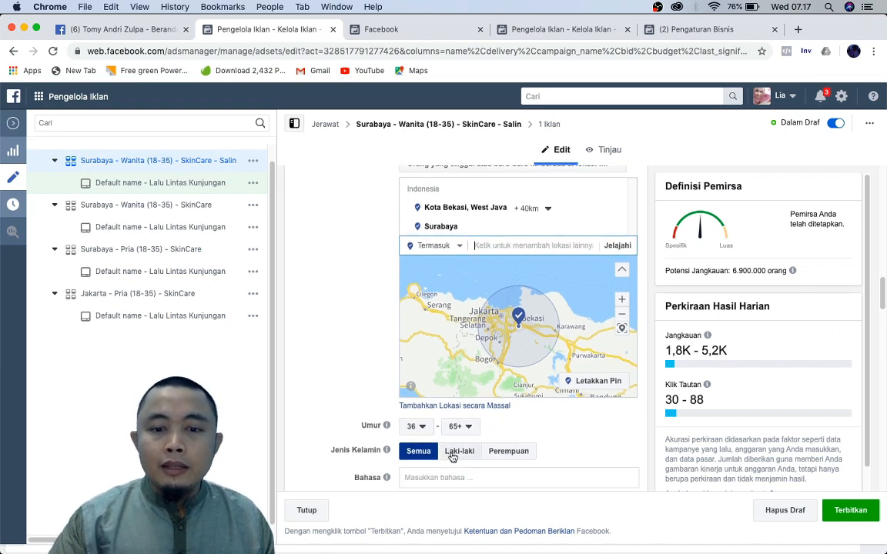
left_click(509, 452)
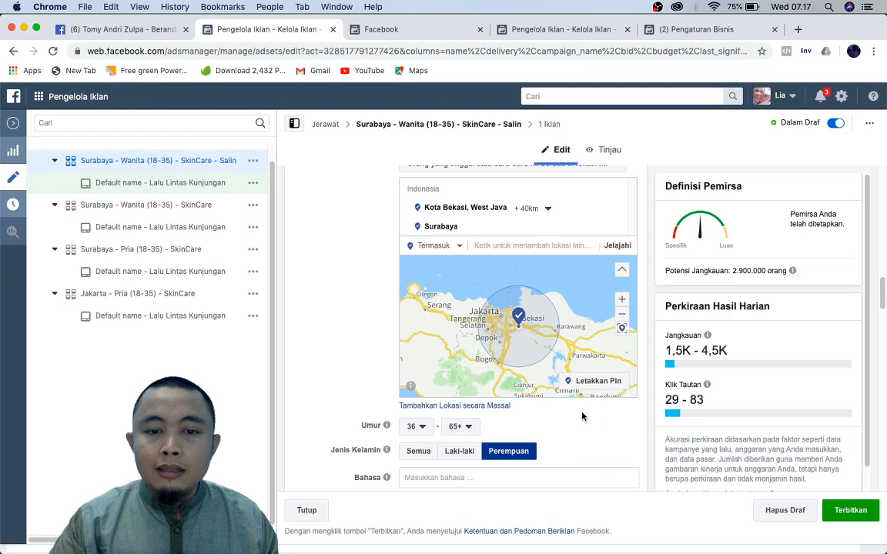
Prefix the copy's ad set name with "Bekasi dan" and change the starting age in the name to 36
scroll(583, 417, "up", 5)
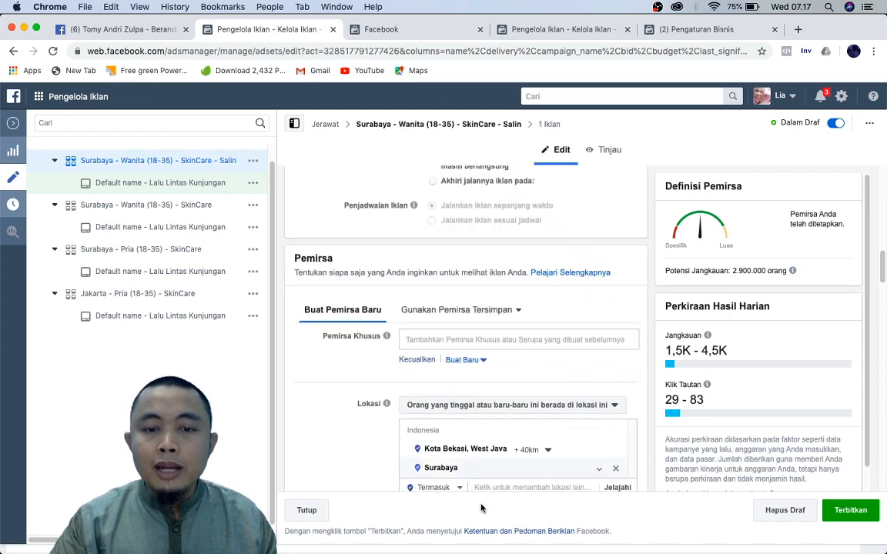
scroll(479, 223, "up", 5)
scroll(479, 224, "up", 10)
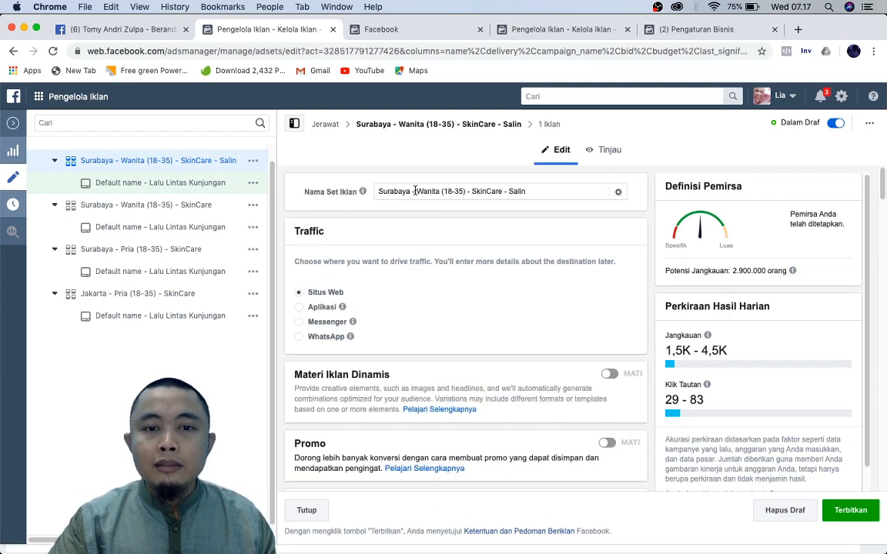
left_click(381, 193)
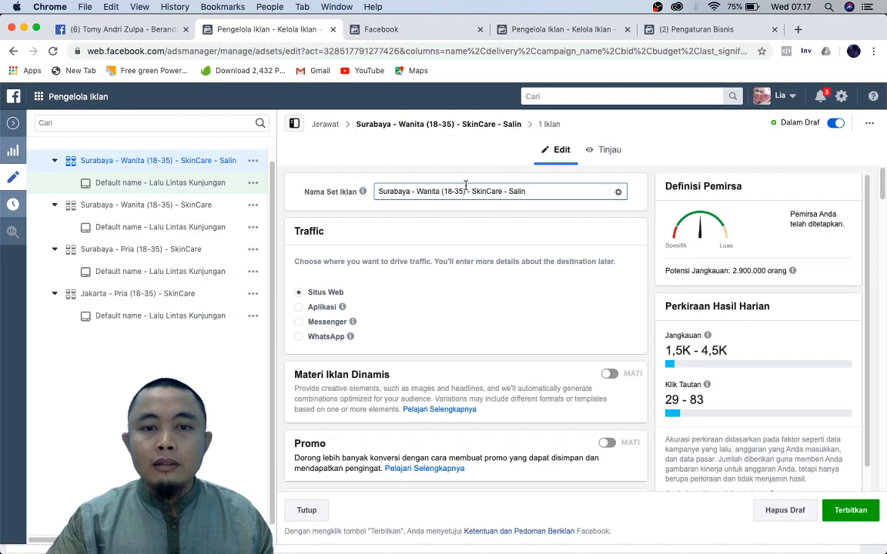
type("Bekasi dan")
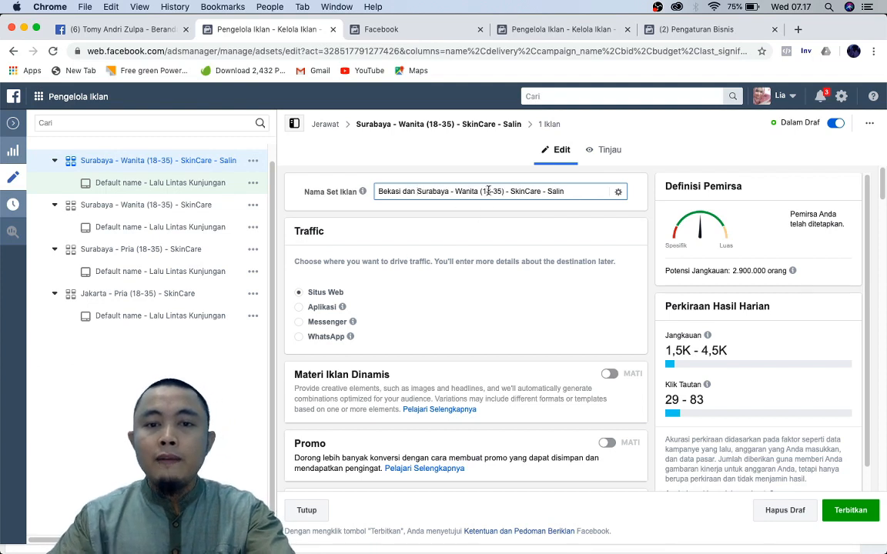
key("BackSpace")
key("BackSpace")
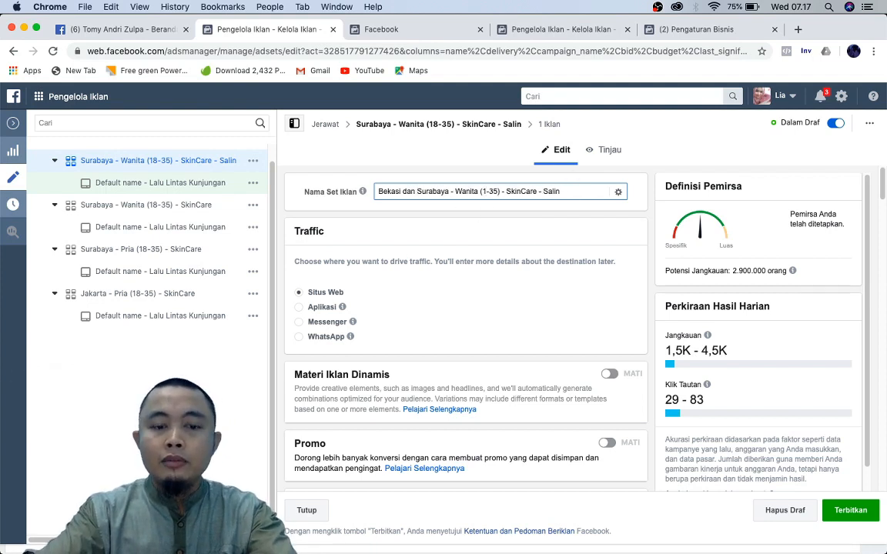
type("36")
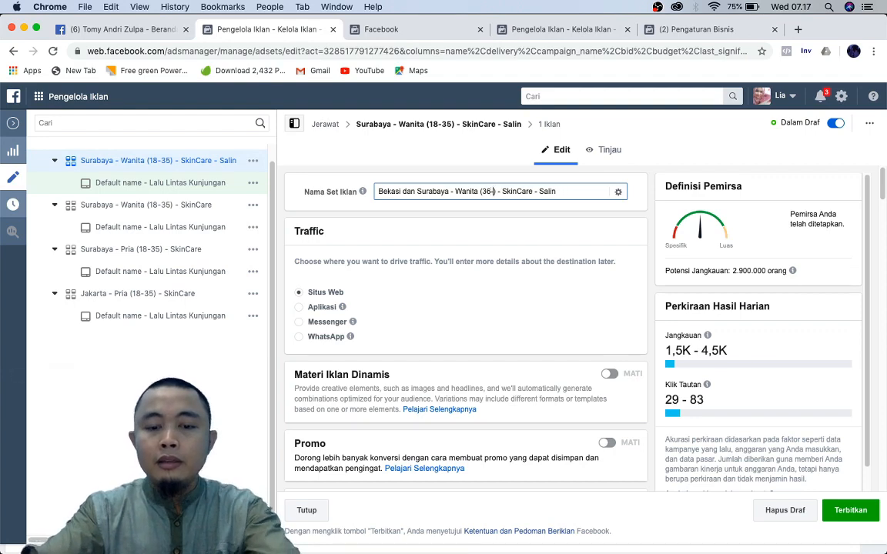
Complete the ad set name as "Bekasi dan Surabaya - Wanita (36-65) No Interest" and publish the ad set
scroll(545, 308, "down", 10)
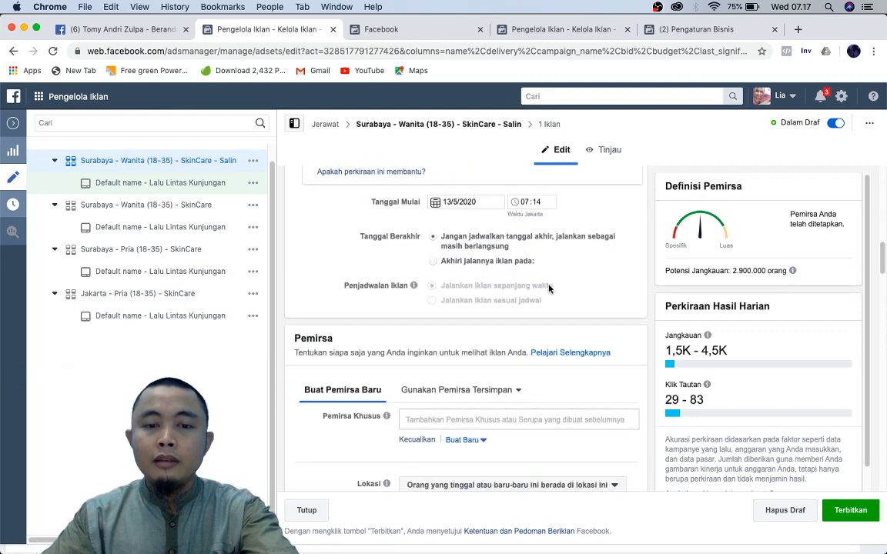
scroll(548, 285, "up", 3)
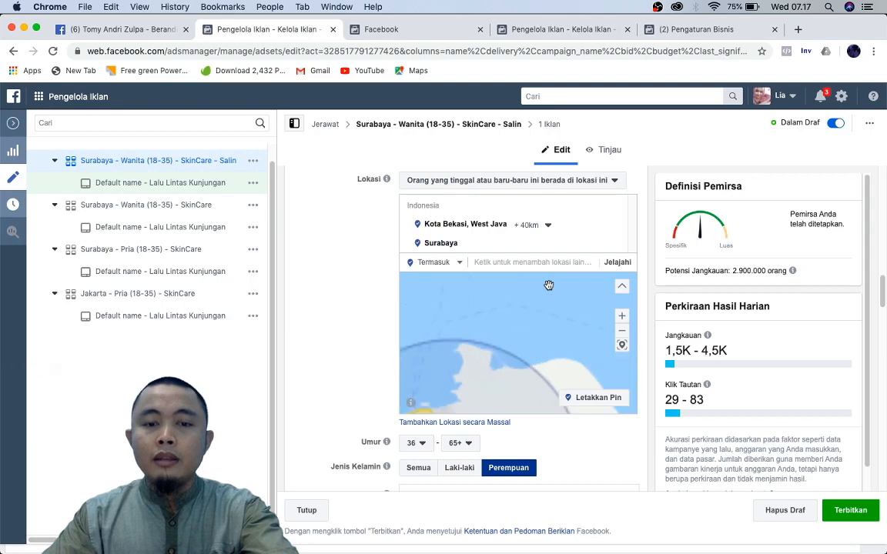
scroll(327, 258, "up", 10)
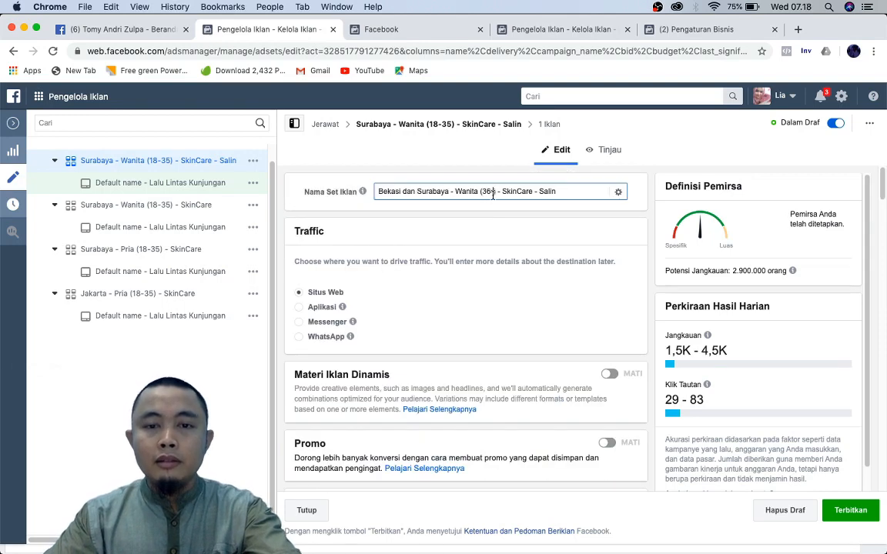
type("-65")
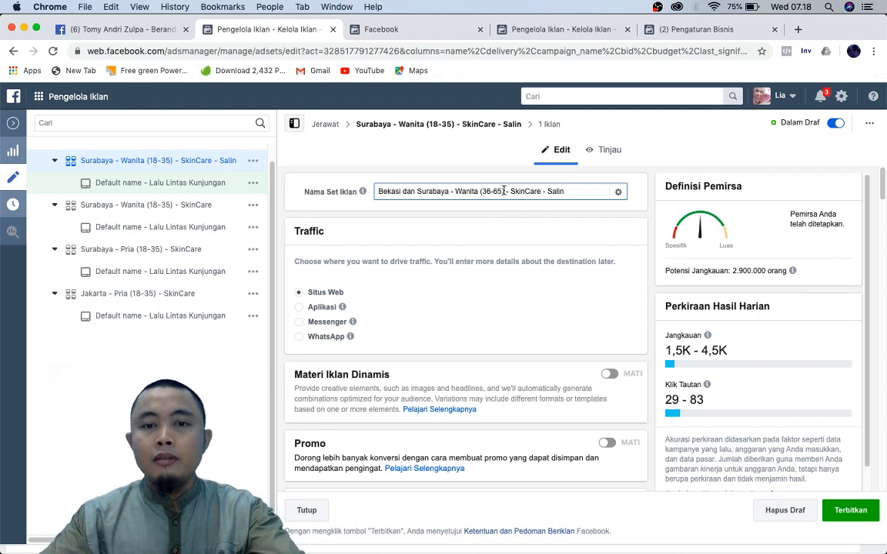
left_click_drag(562, 191, 505, 191)
key("BackSpace")
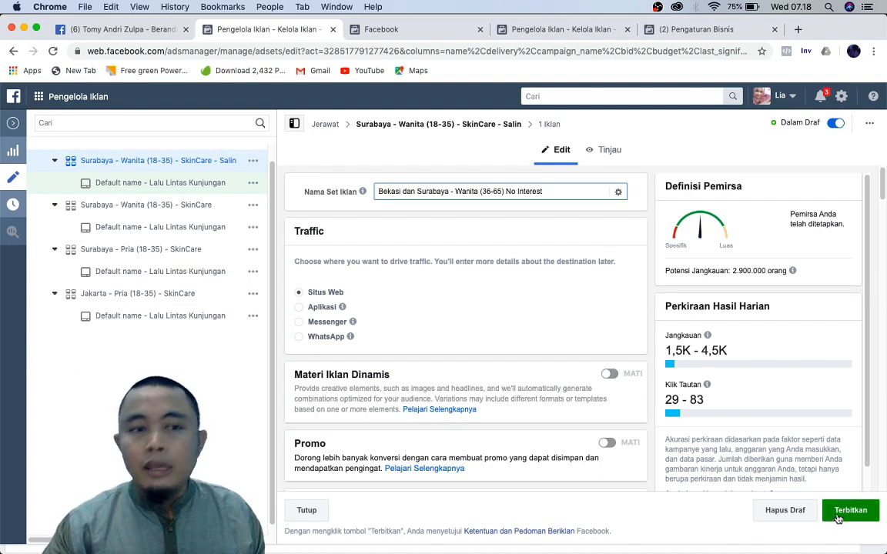
left_click(268, 206)
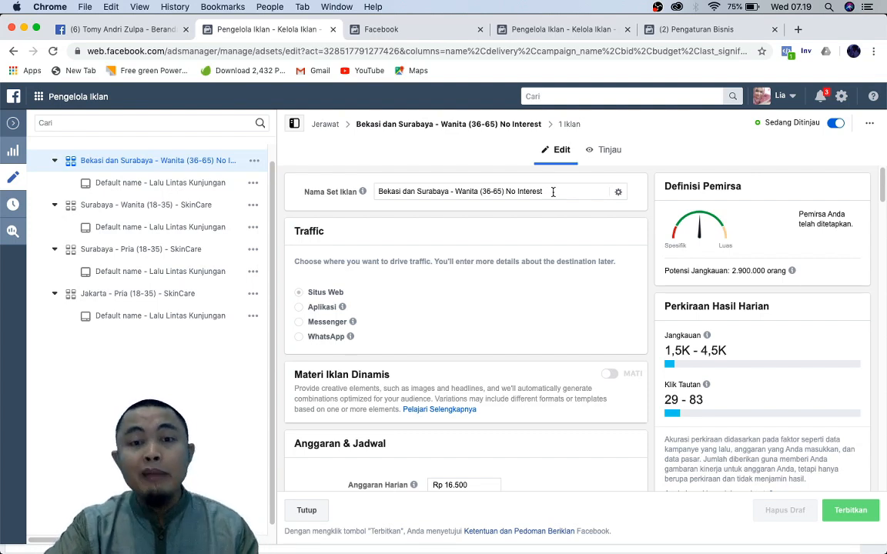
Return to the ad set list and keep only the Bekasi dan Surabaya - Wanita (36-65) No Interest ad set selected
mouse_move(490, 289)
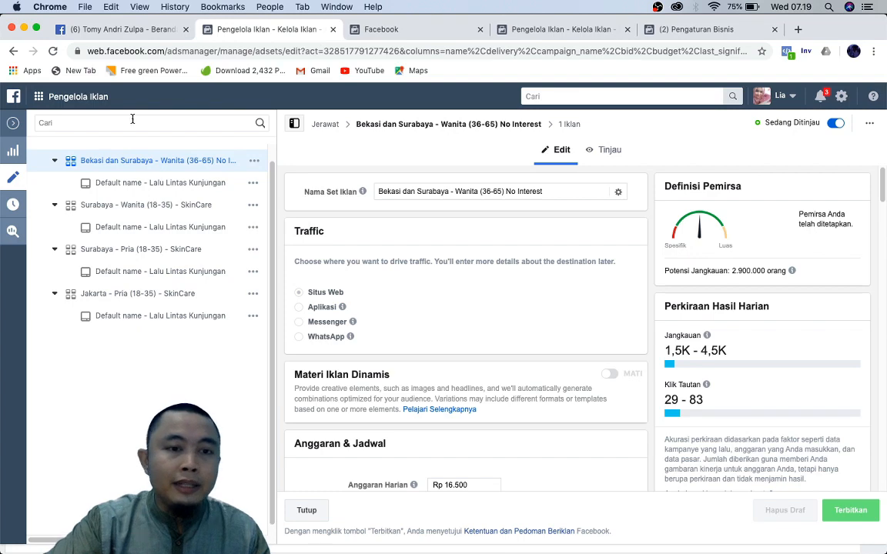
left_click(12, 123)
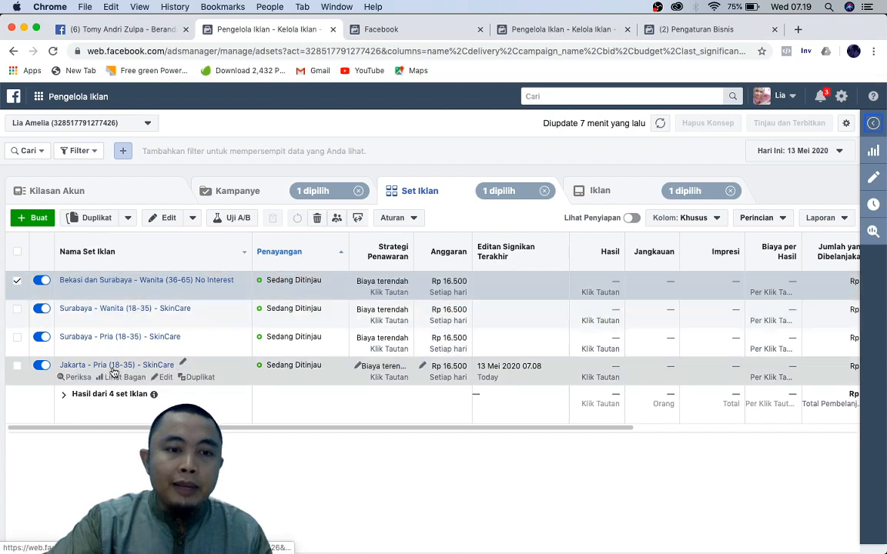
left_click(16, 282)
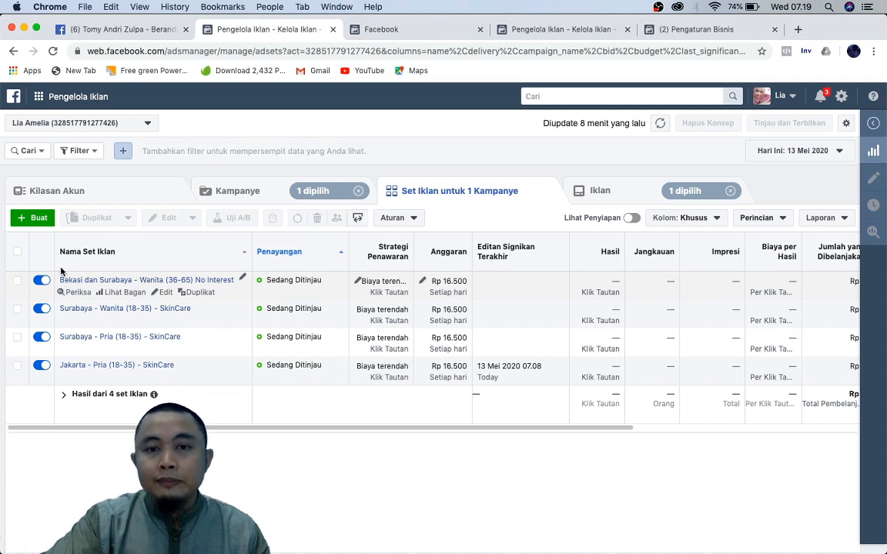
left_click(16, 283)
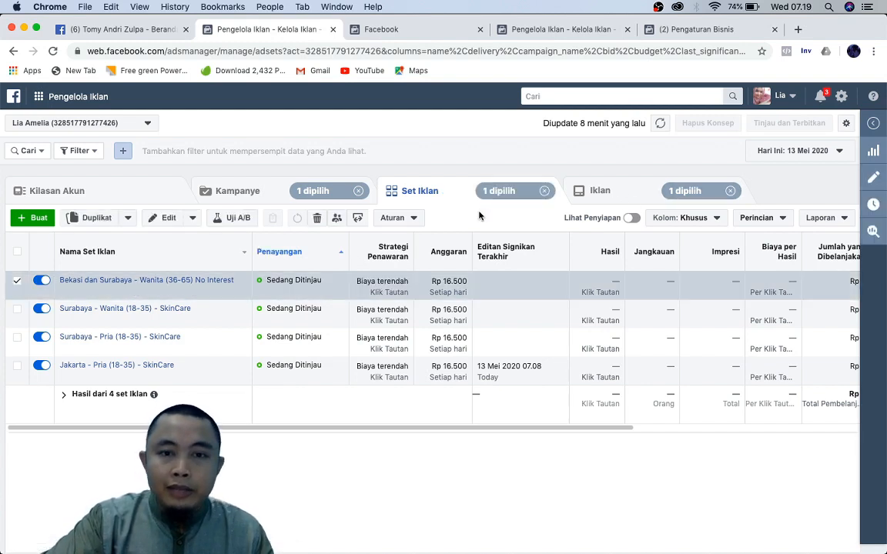
Show the ads of the Bekasi dan Surabaya ad set and duplicate its ad once within the original campaign
left_click(605, 193)
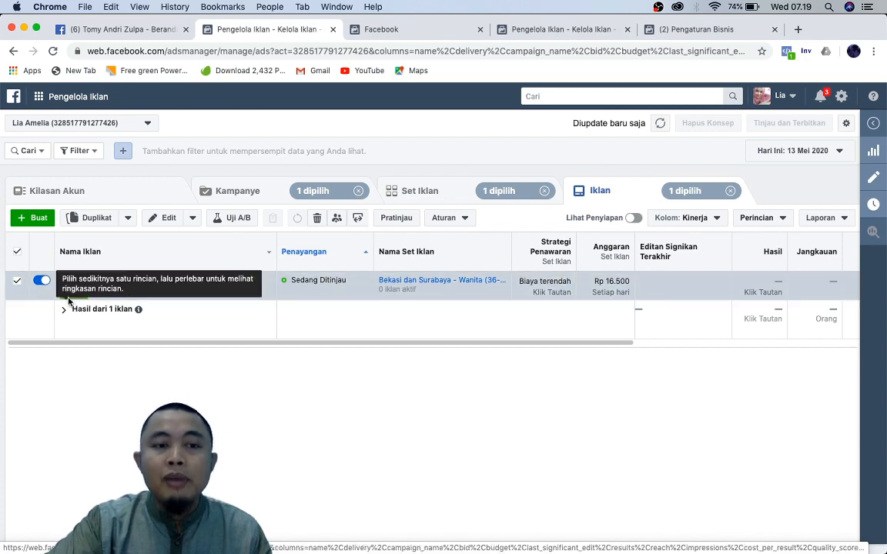
mouse_move(147, 295)
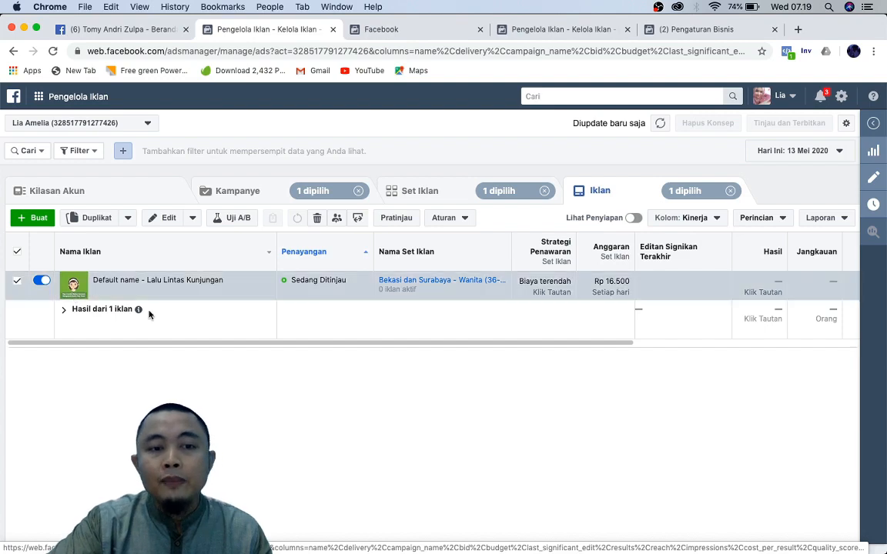
left_click(197, 293)
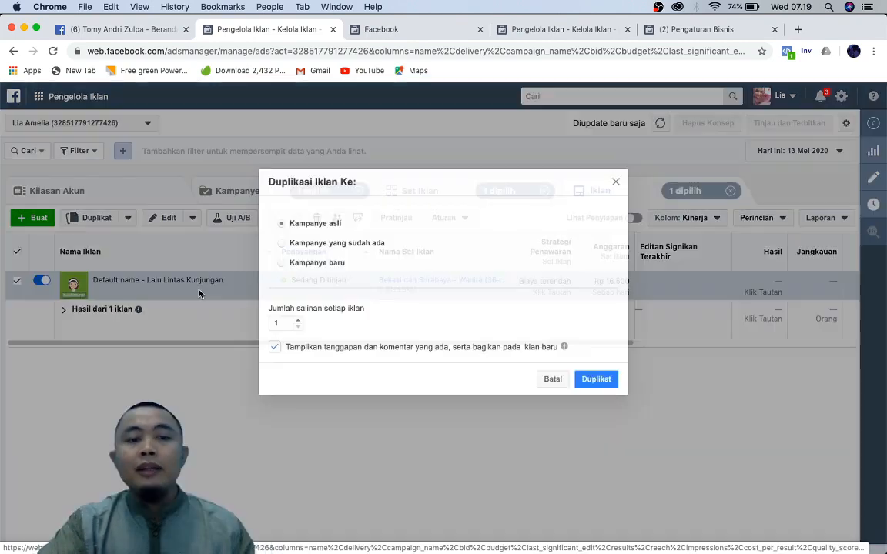
left_click(604, 383)
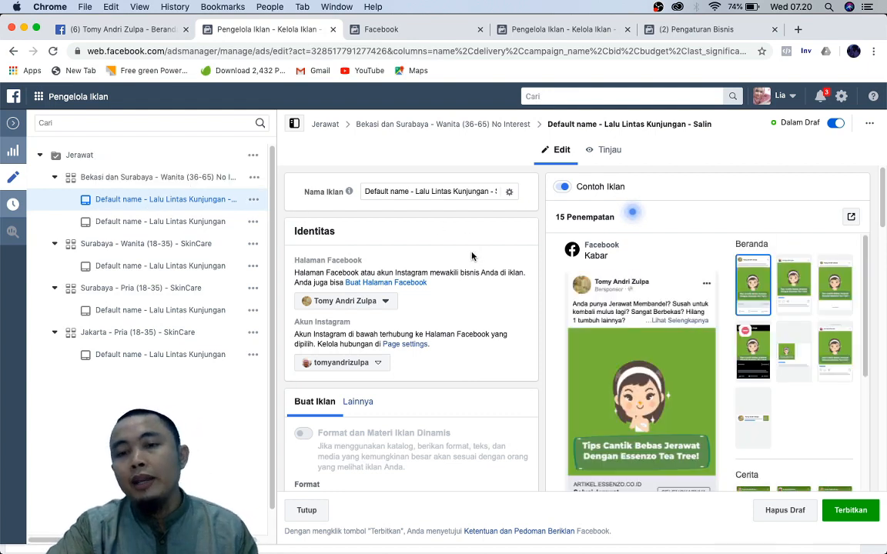
Rename the duplicated ad as "Konten B"
mouse_move(629, 352)
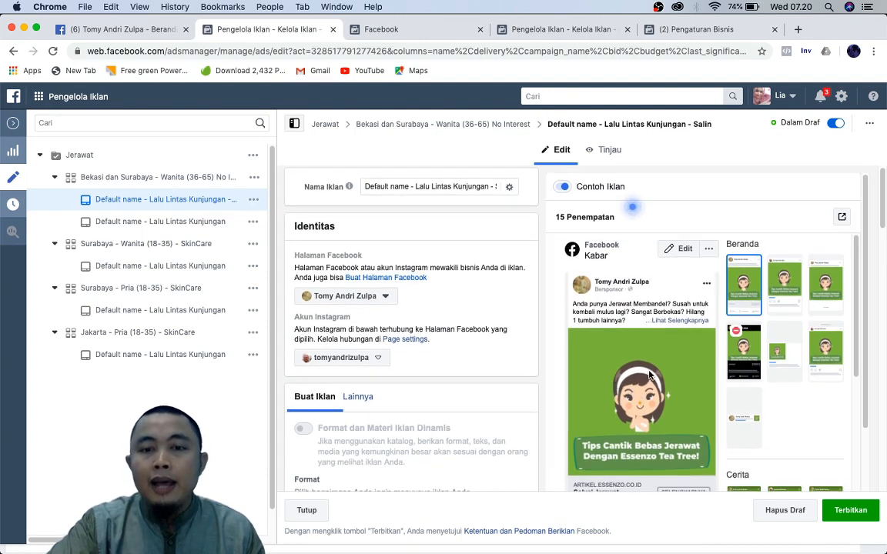
left_click(416, 188)
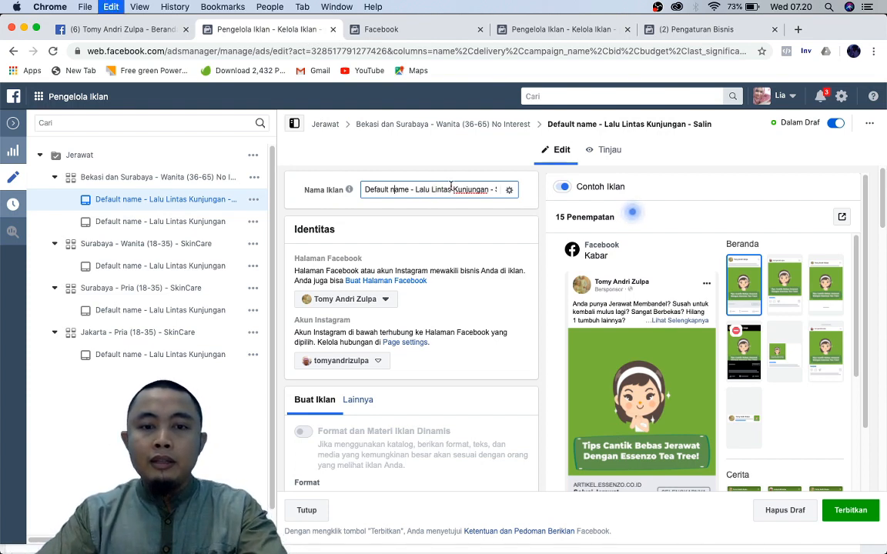
triple_click(450, 187)
type("Ko")
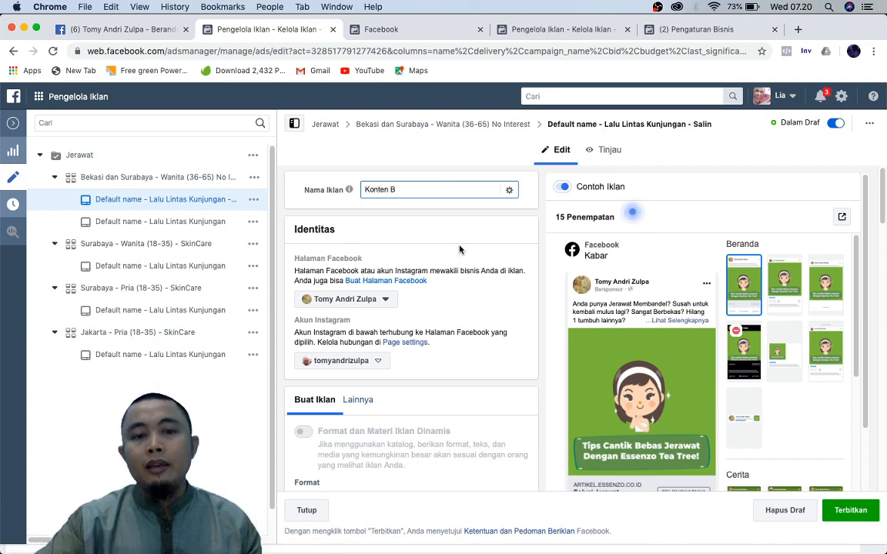
type("nten B")
Open the account's image selection for changing the picture of the Konten B ad
scroll(412, 253, "down", 10)
scroll(472, 371, "down", 2)
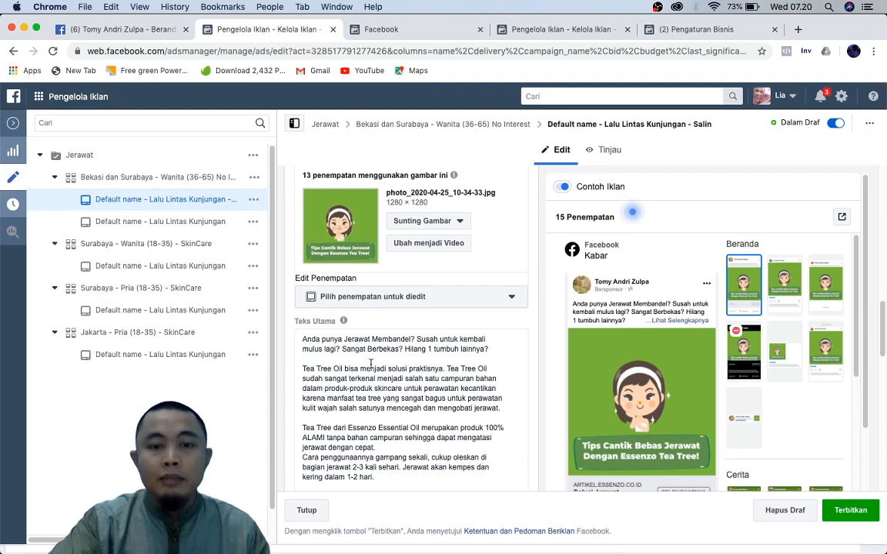
scroll(355, 337, "down", 1)
scroll(383, 379, "up", 2)
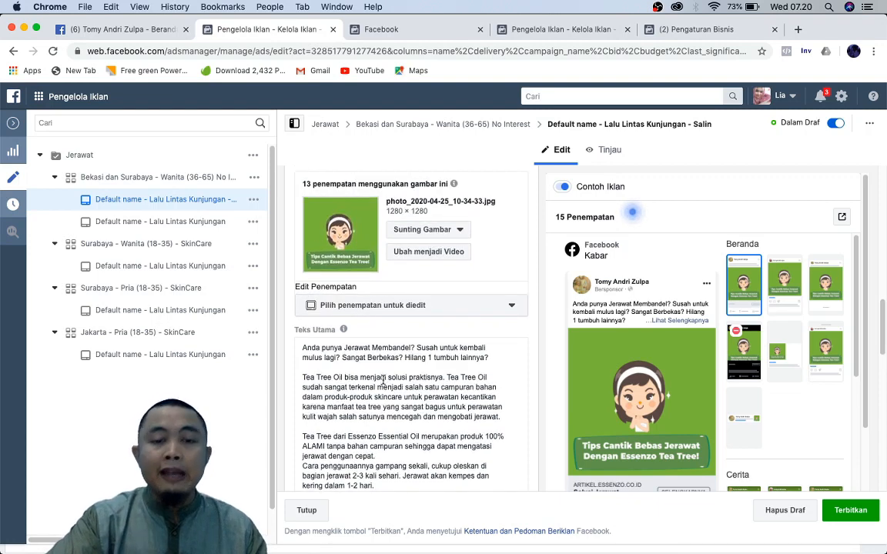
scroll(385, 379, "up", 3)
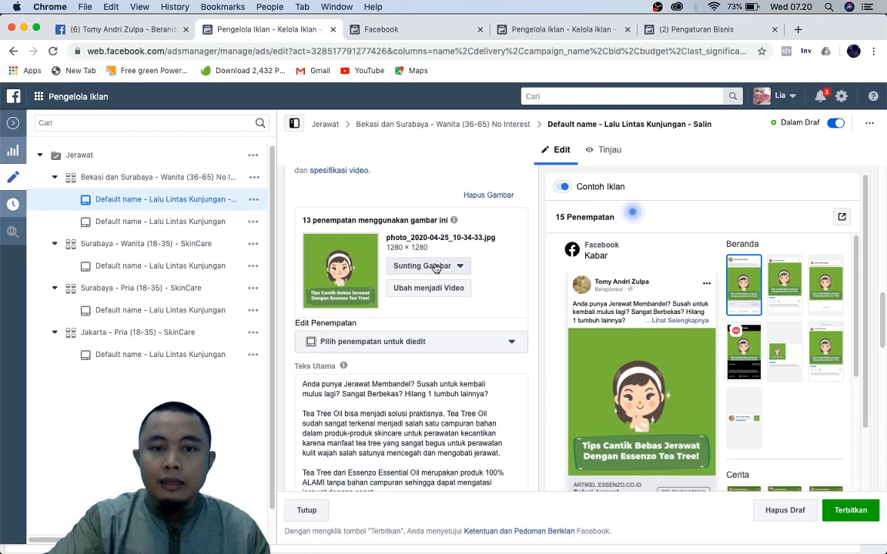
left_click(426, 266)
left_click(425, 293)
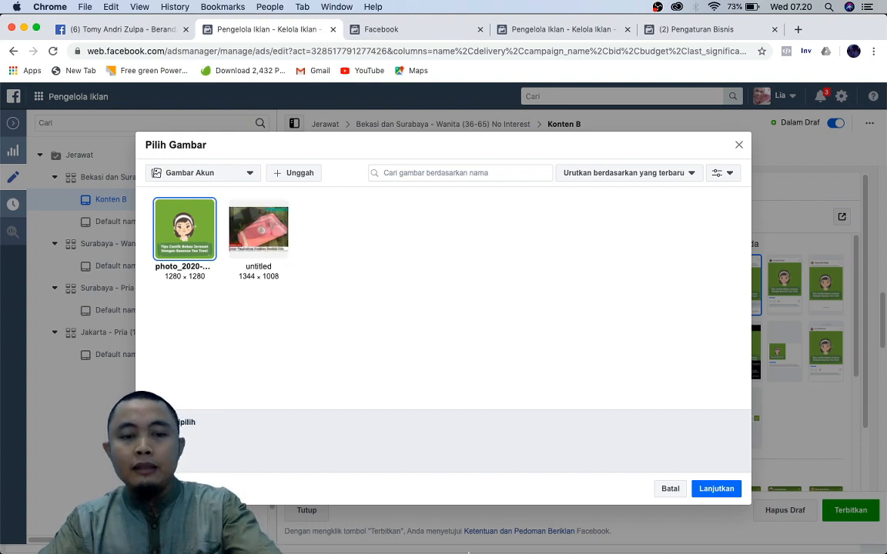
Switch to Telegram and search the Bank Data ABDi channel for "jerawat"
left_click(327, 520)
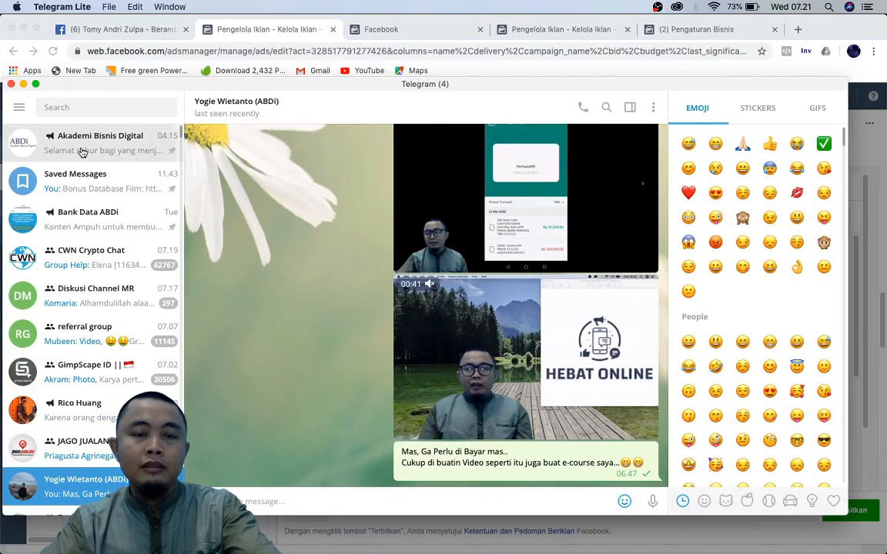
left_click(83, 152)
left_click(84, 222)
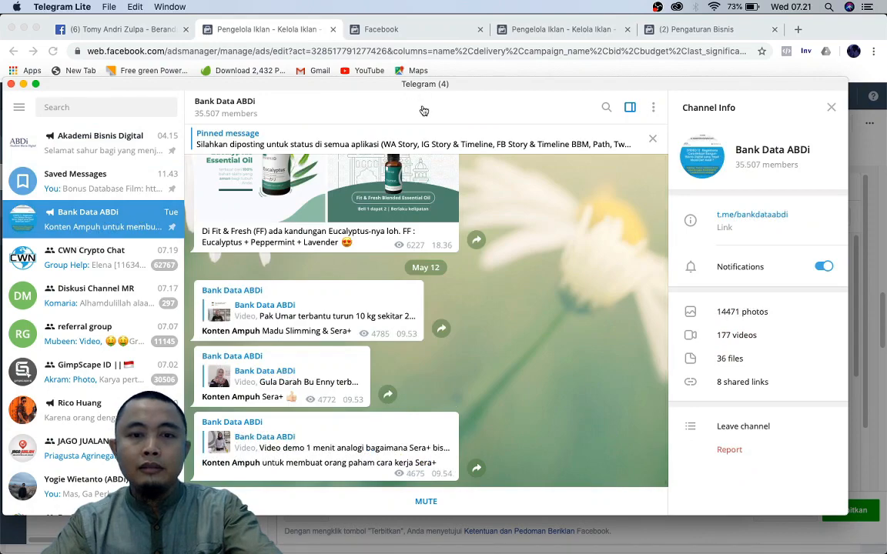
left_click(424, 110)
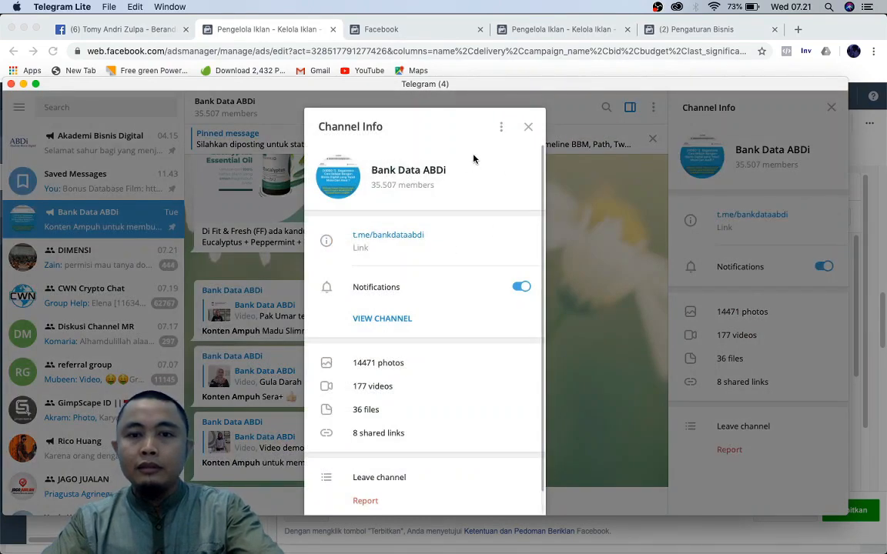
left_click(605, 107)
left_click(606, 109)
type("jerawat")
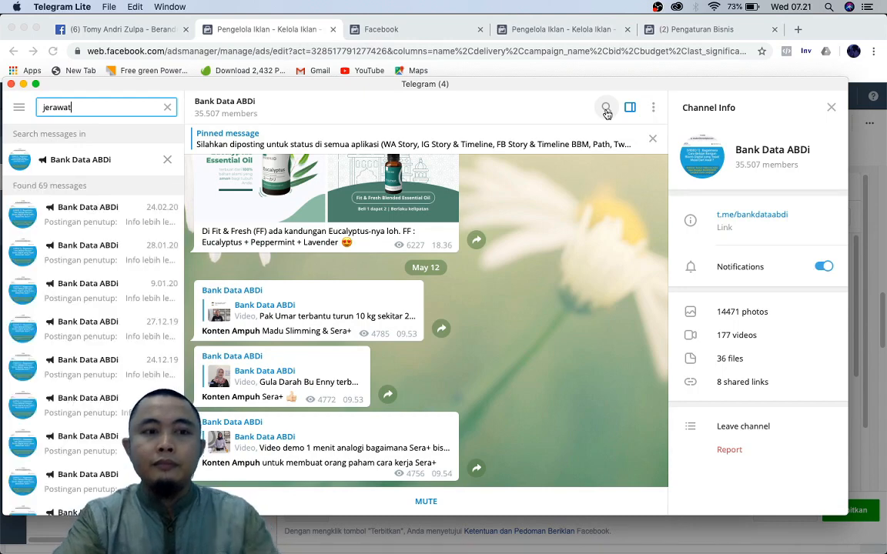
Find the Essenzo Tea Tree bottle image in the 28.01.20 result and save it to the Downloads folder
left_click(85, 221)
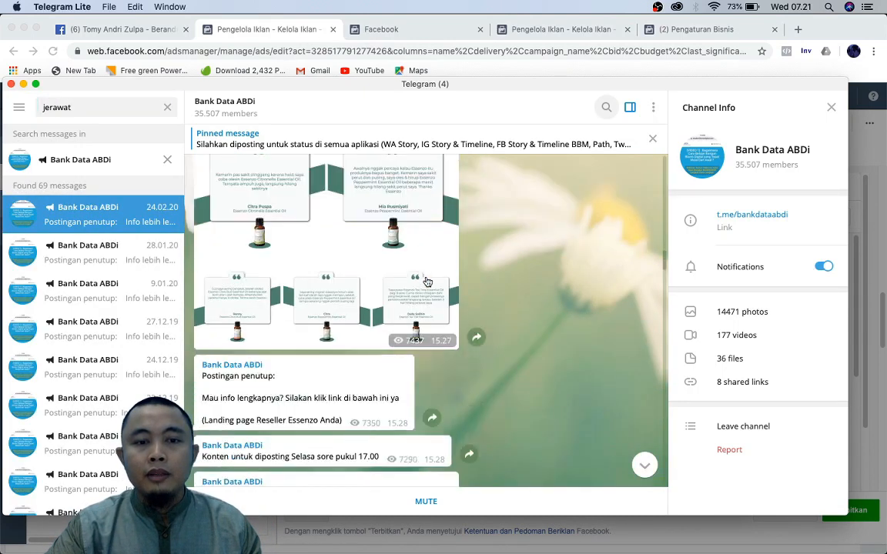
left_click(94, 258)
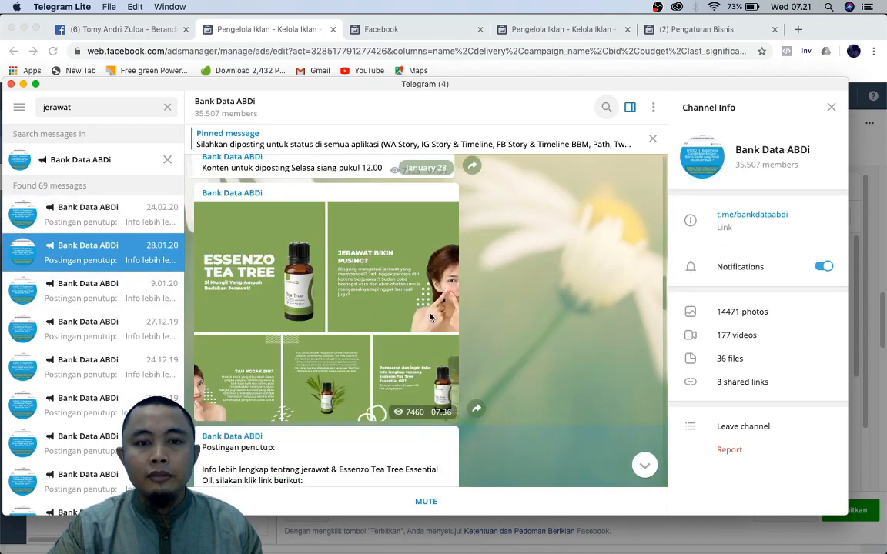
left_click(209, 246)
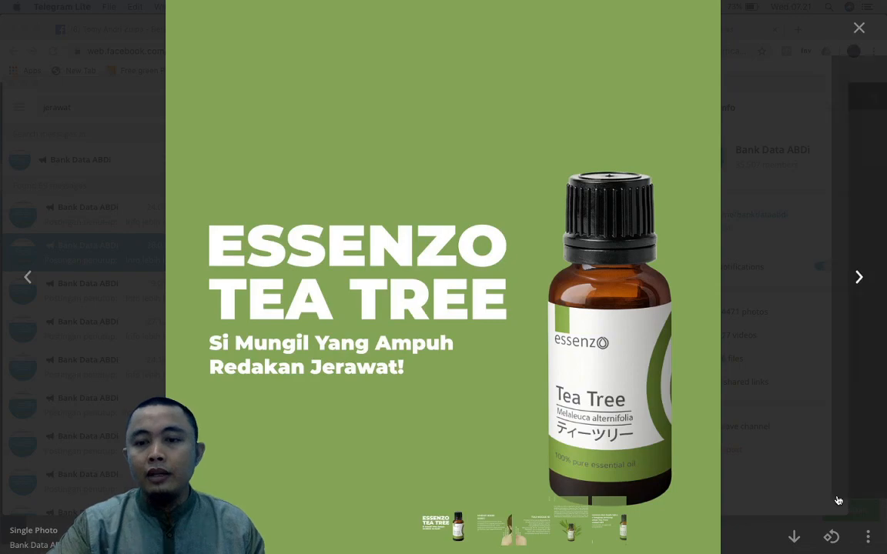
left_click(794, 537)
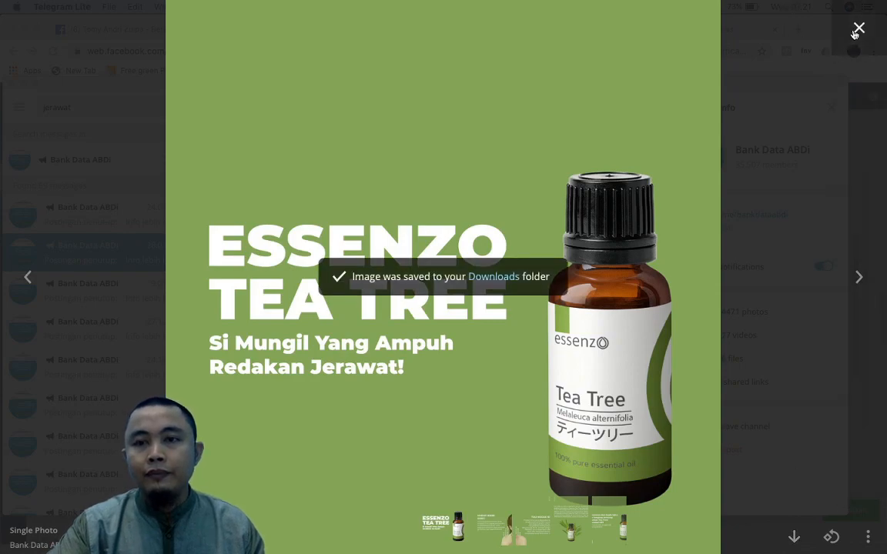
left_click(753, 40)
Back in Chrome, upload photo_2020-05-13_07-21-21.jpg and set it as the Konten B ad's image
left_click(264, 29)
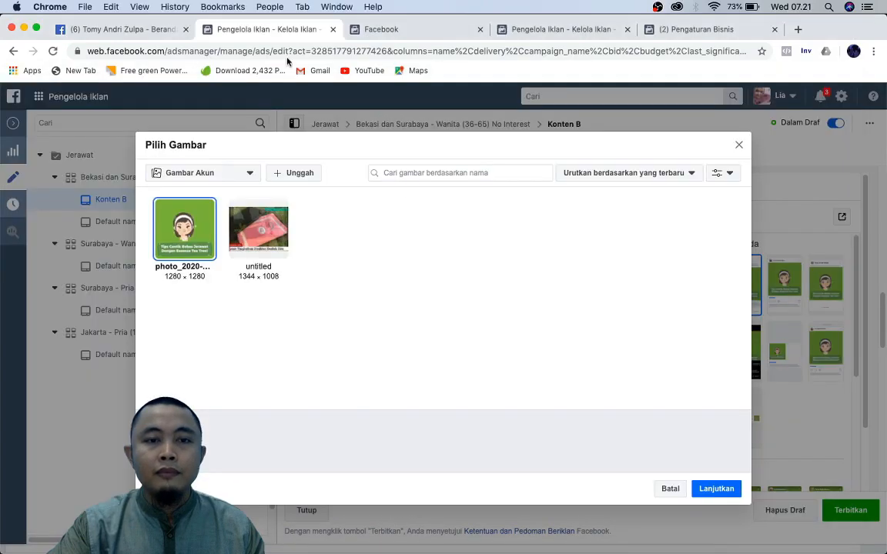
left_click(292, 179)
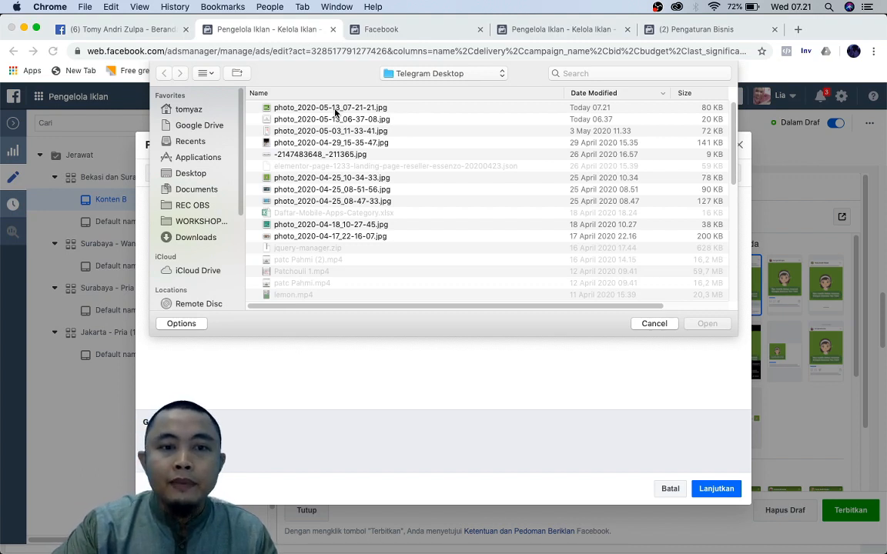
double_click(335, 113)
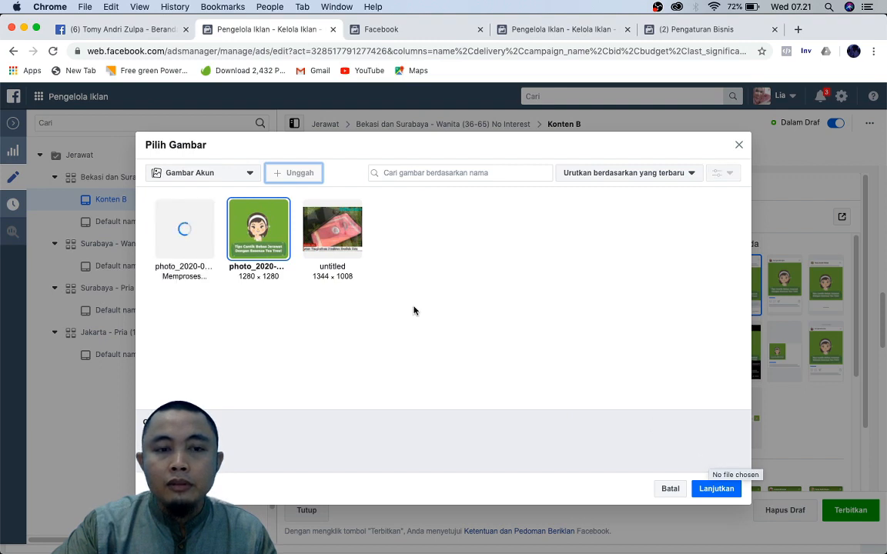
double_click(189, 247)
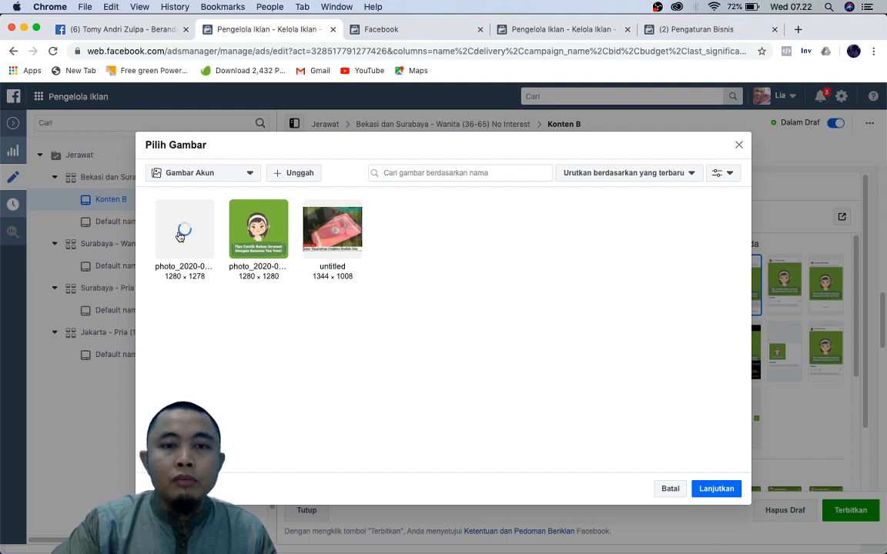
left_click(181, 236)
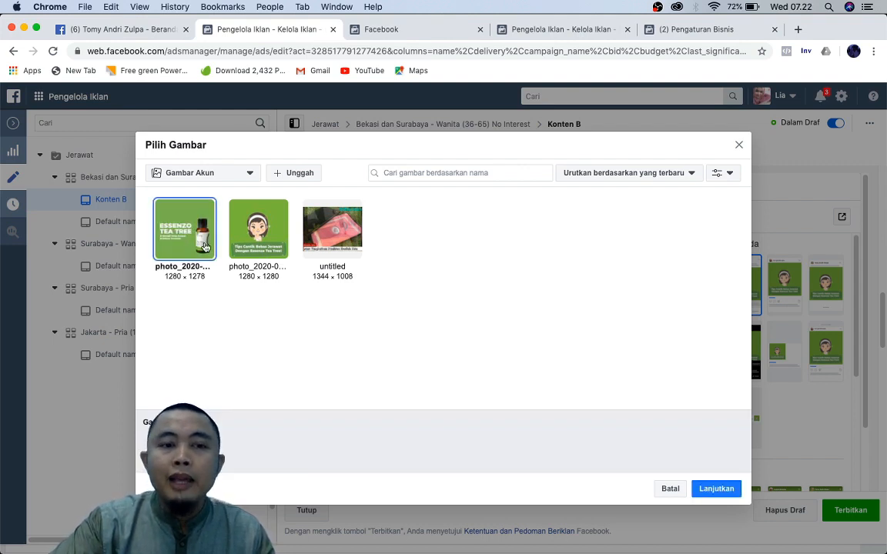
left_click(716, 488)
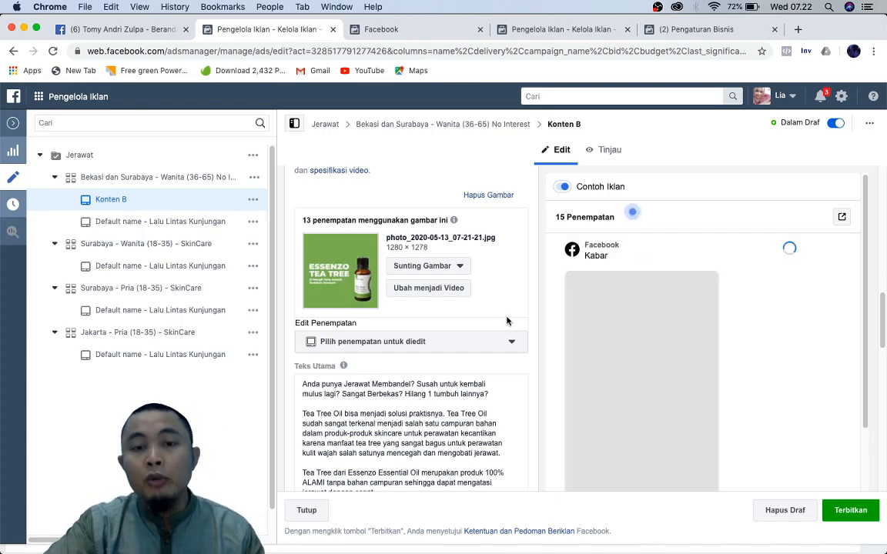
Review the remaining text and link settings of Konten B, publish the ad and close the editor
scroll(508, 316, "down", 5)
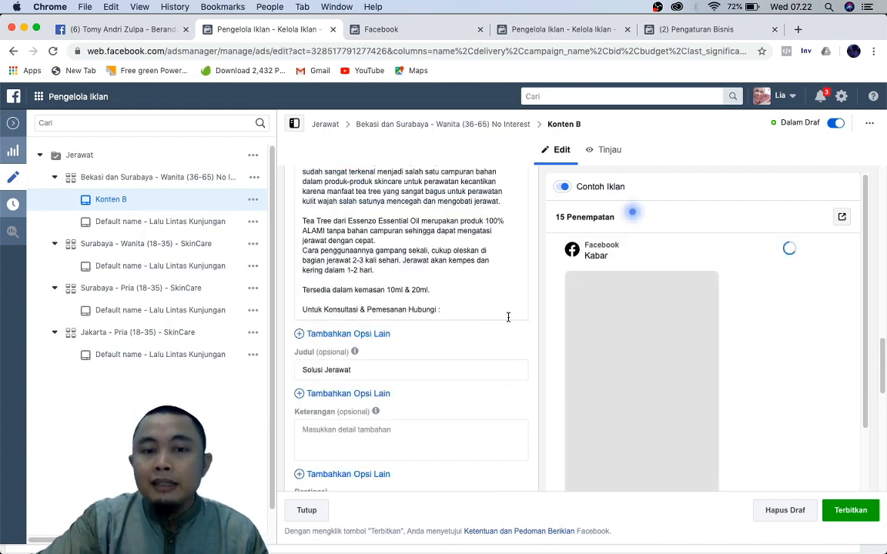
scroll(456, 284, "down", 5)
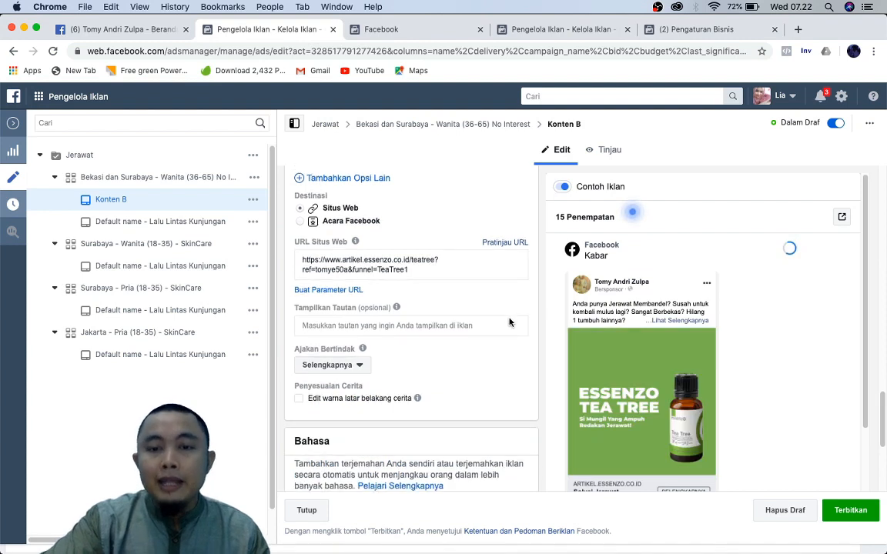
scroll(456, 285, "down", 3)
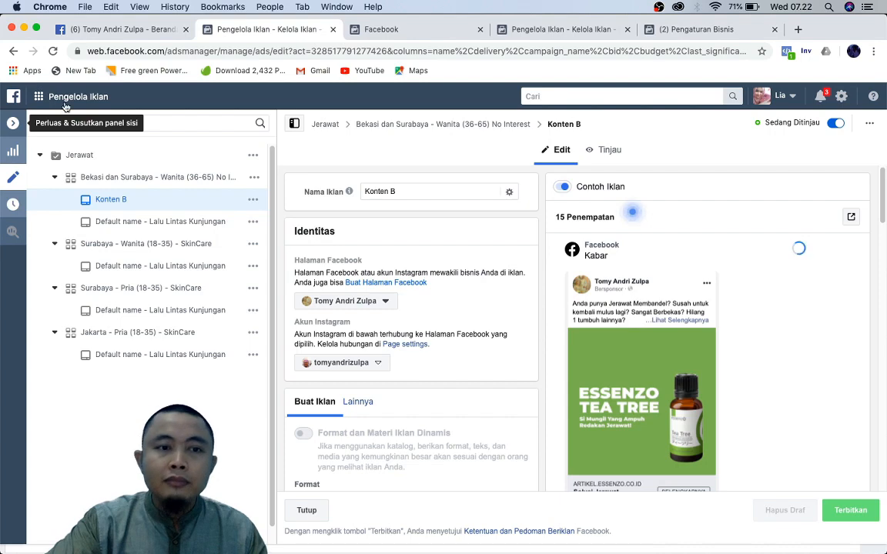
left_click(15, 121)
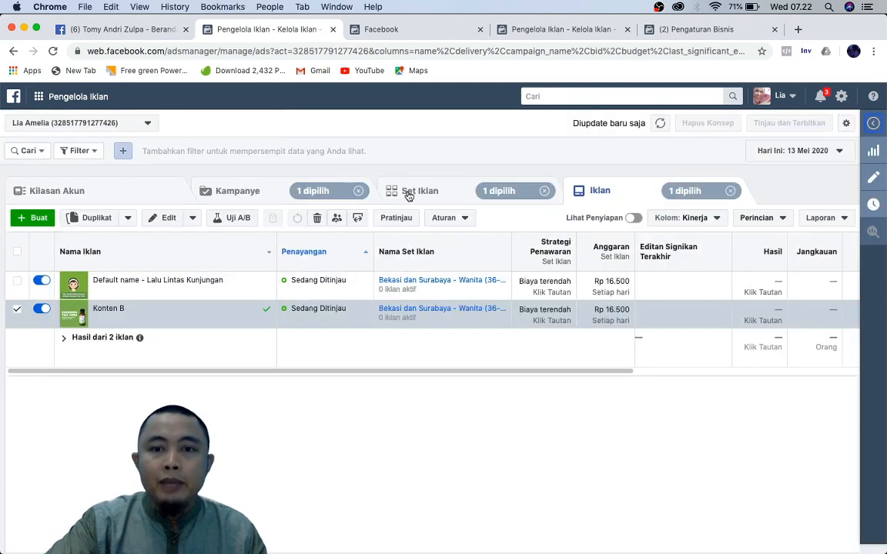
Check the campaign, ad set and ad lists, and deselect the Konten B ad
left_click(220, 193)
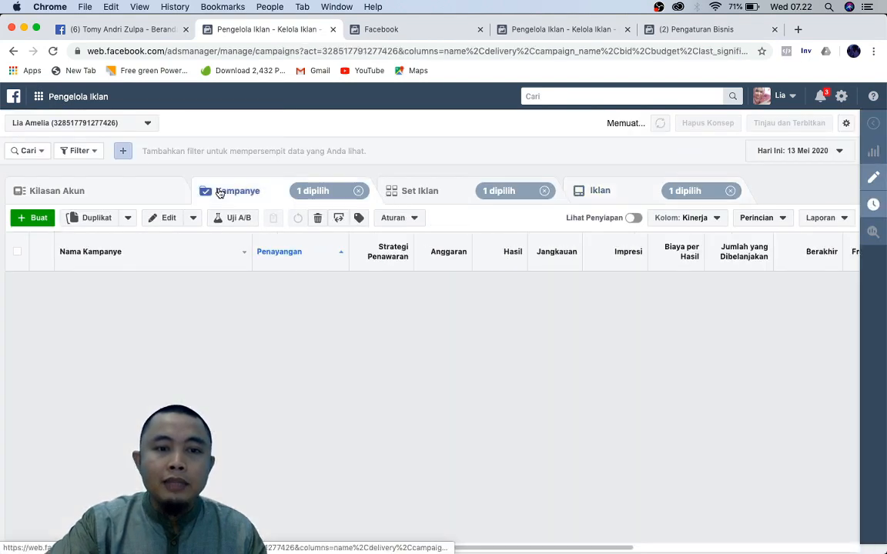
left_click(460, 190)
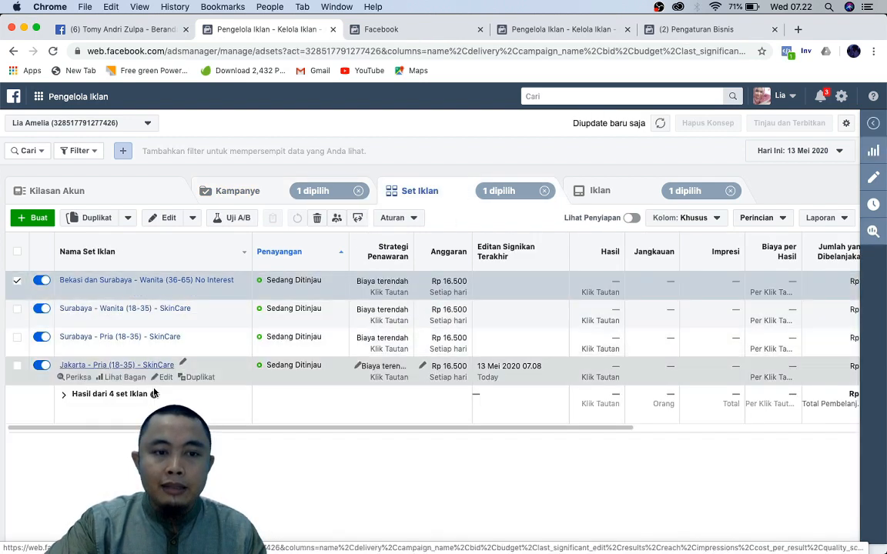
left_click(612, 188)
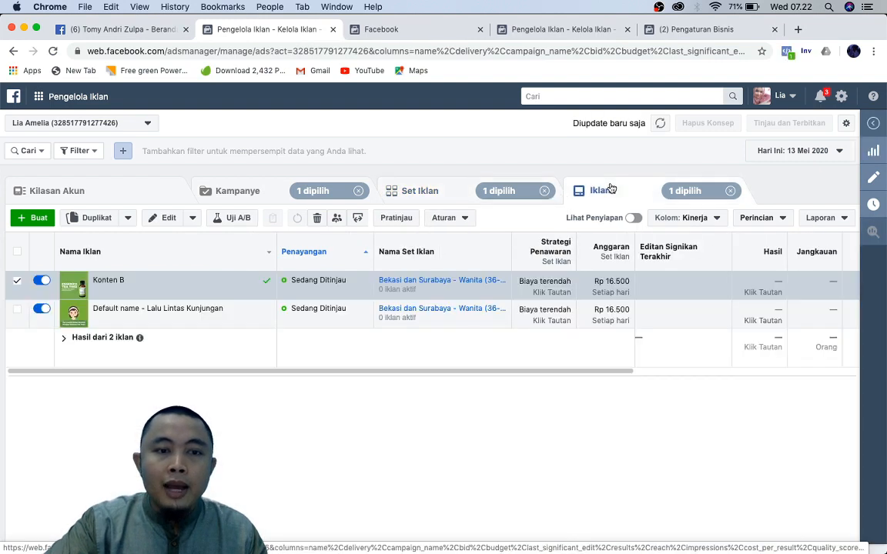
left_click(19, 283)
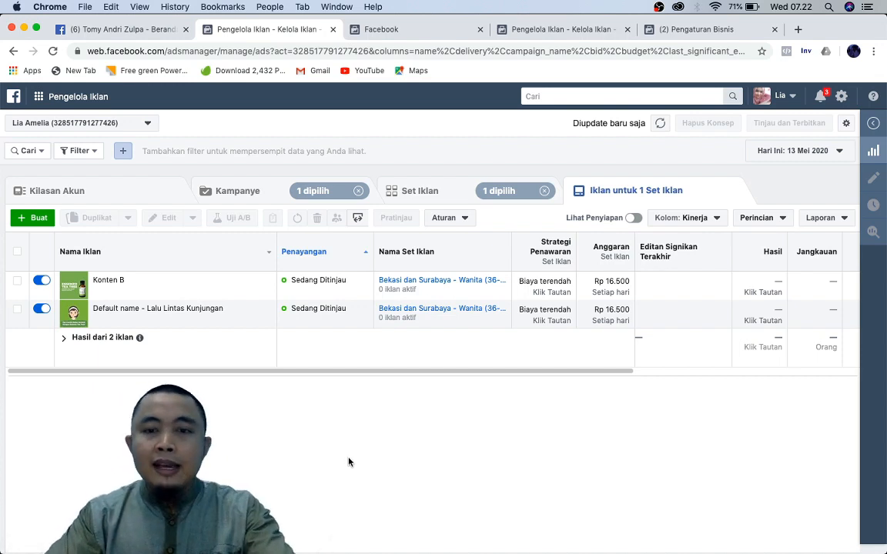
Switch to Microsoft PowerPoint
key("super+Tab")
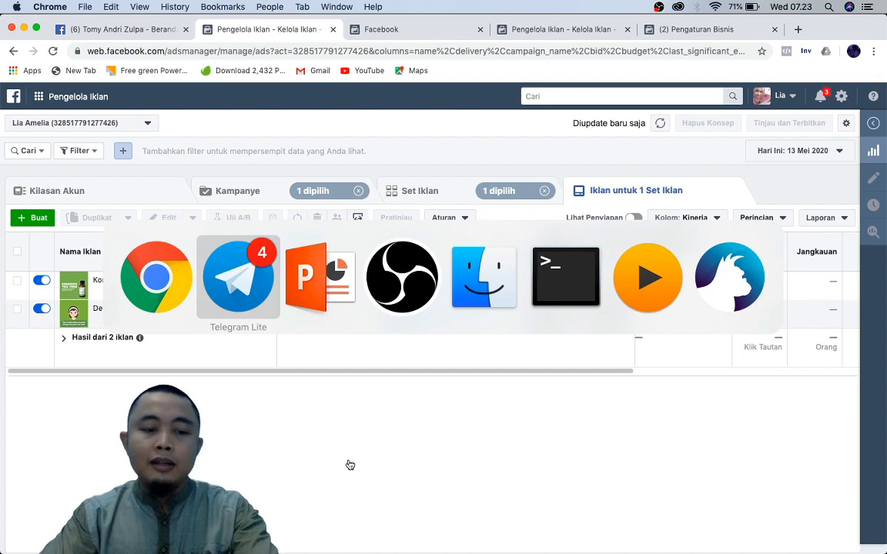
key("super+Tab")
key("super+Tab")
key("super+Tab")
key("super+Tab")
key("super+Tab")
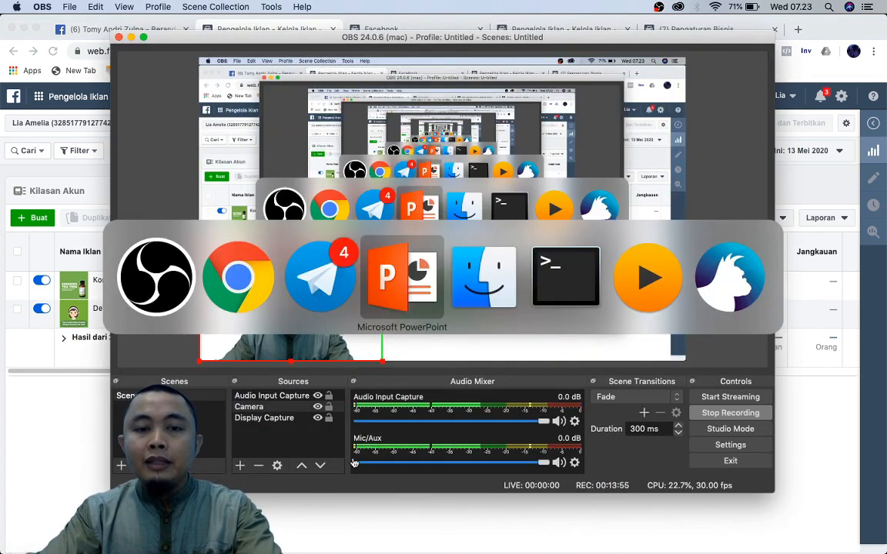